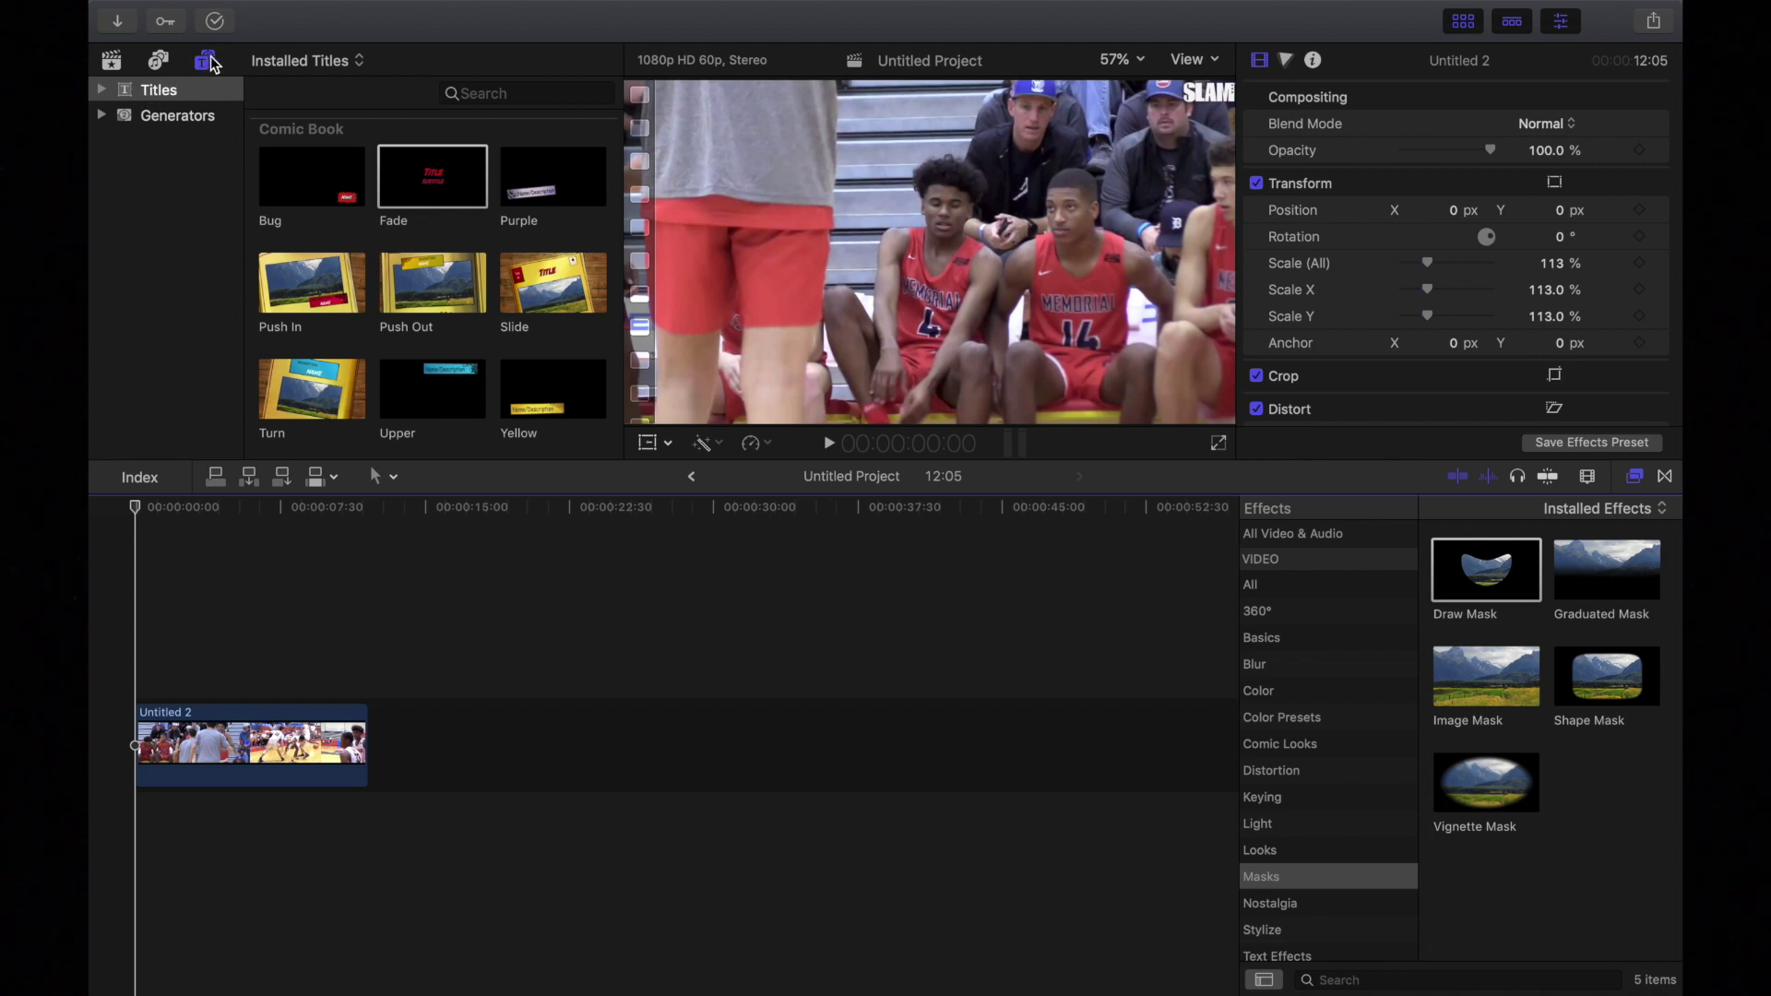
pyautogui.scroll(2, 452, 166)
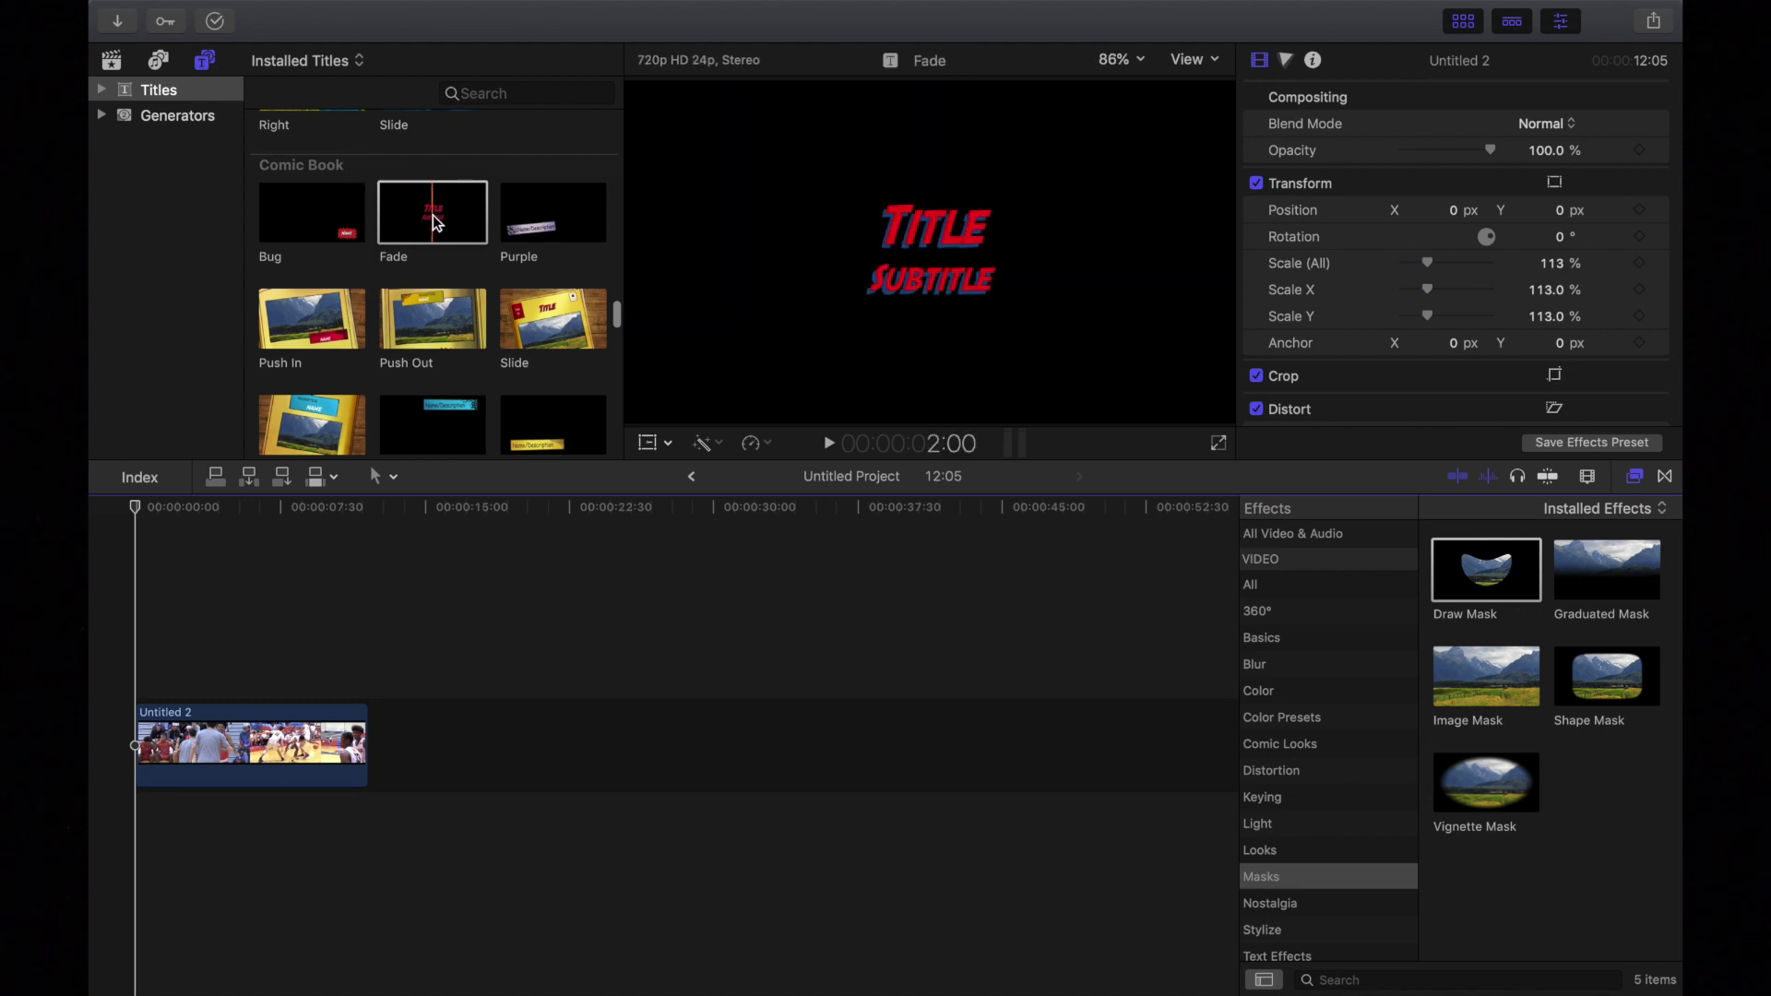
# Choose the Fade title thumbnail from the Comic Book titles collection.
pyautogui.click(435, 223)
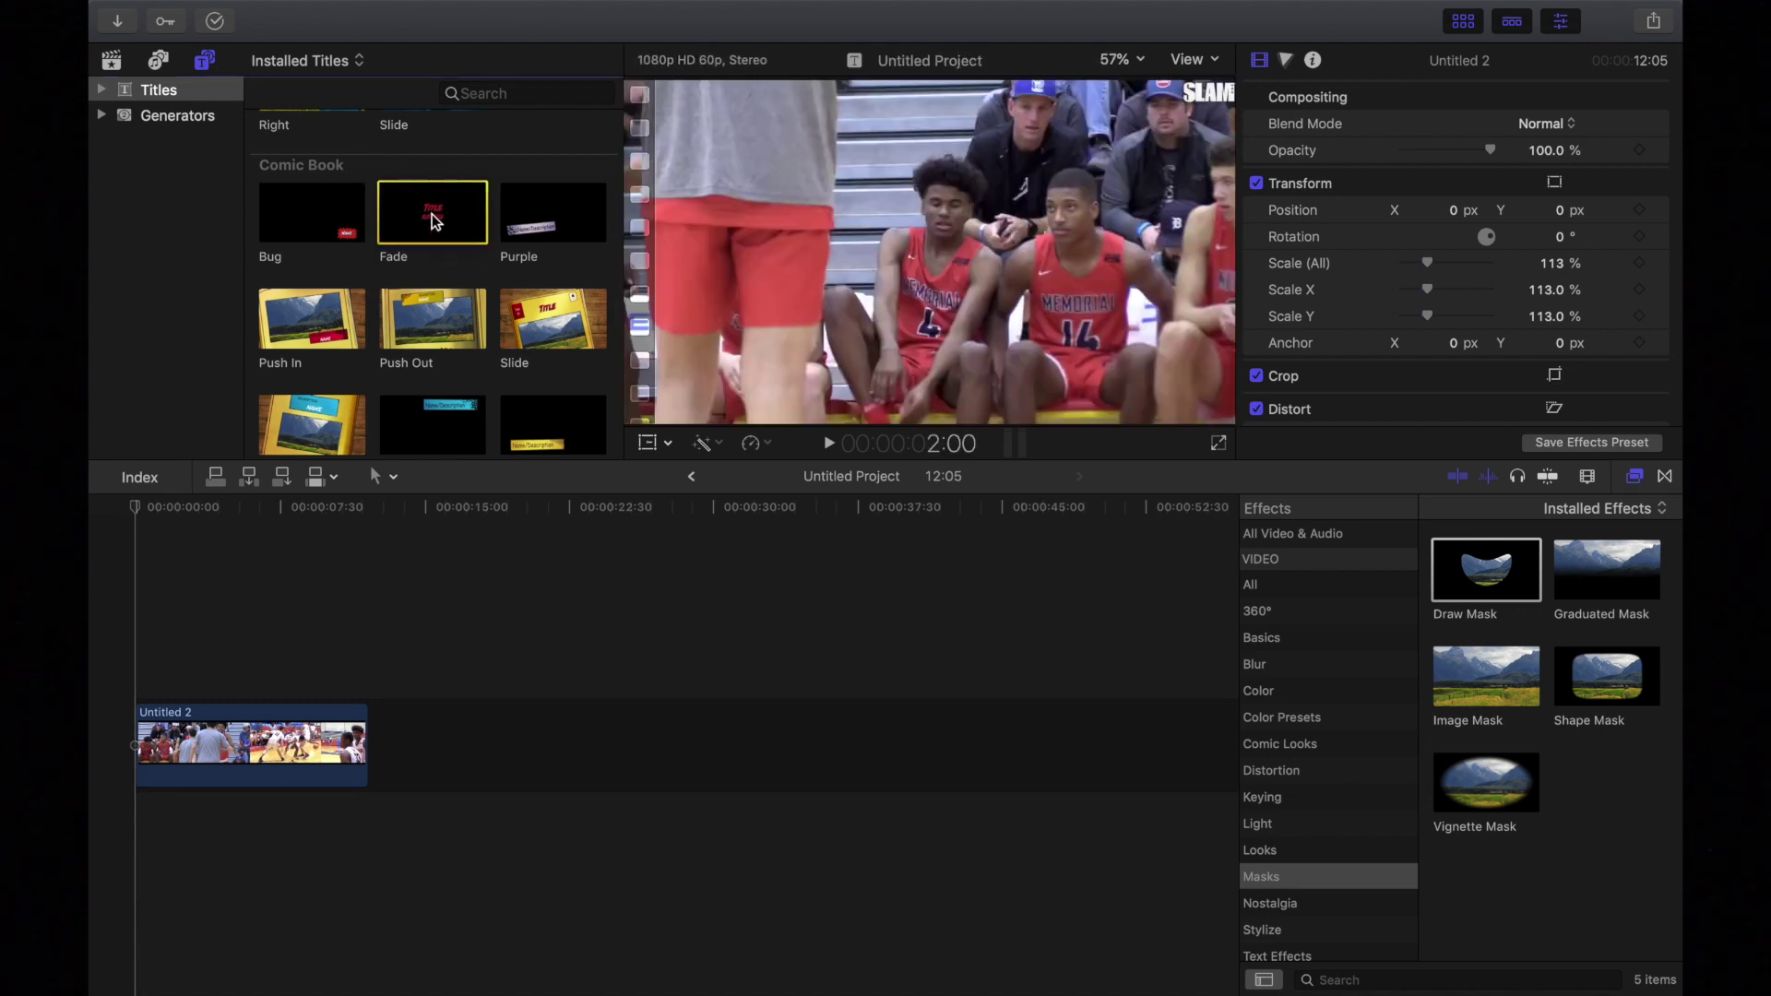
# Drop Fade above the basketball clip's start, trim it to about 5½ seconds, and scrub over it.
pyautogui.moveTo(435, 224)
pyautogui.mouseDown()
pyautogui.moveTo(234, 613)
pyautogui.moveTo(125, 705)
pyautogui.mouseUp()
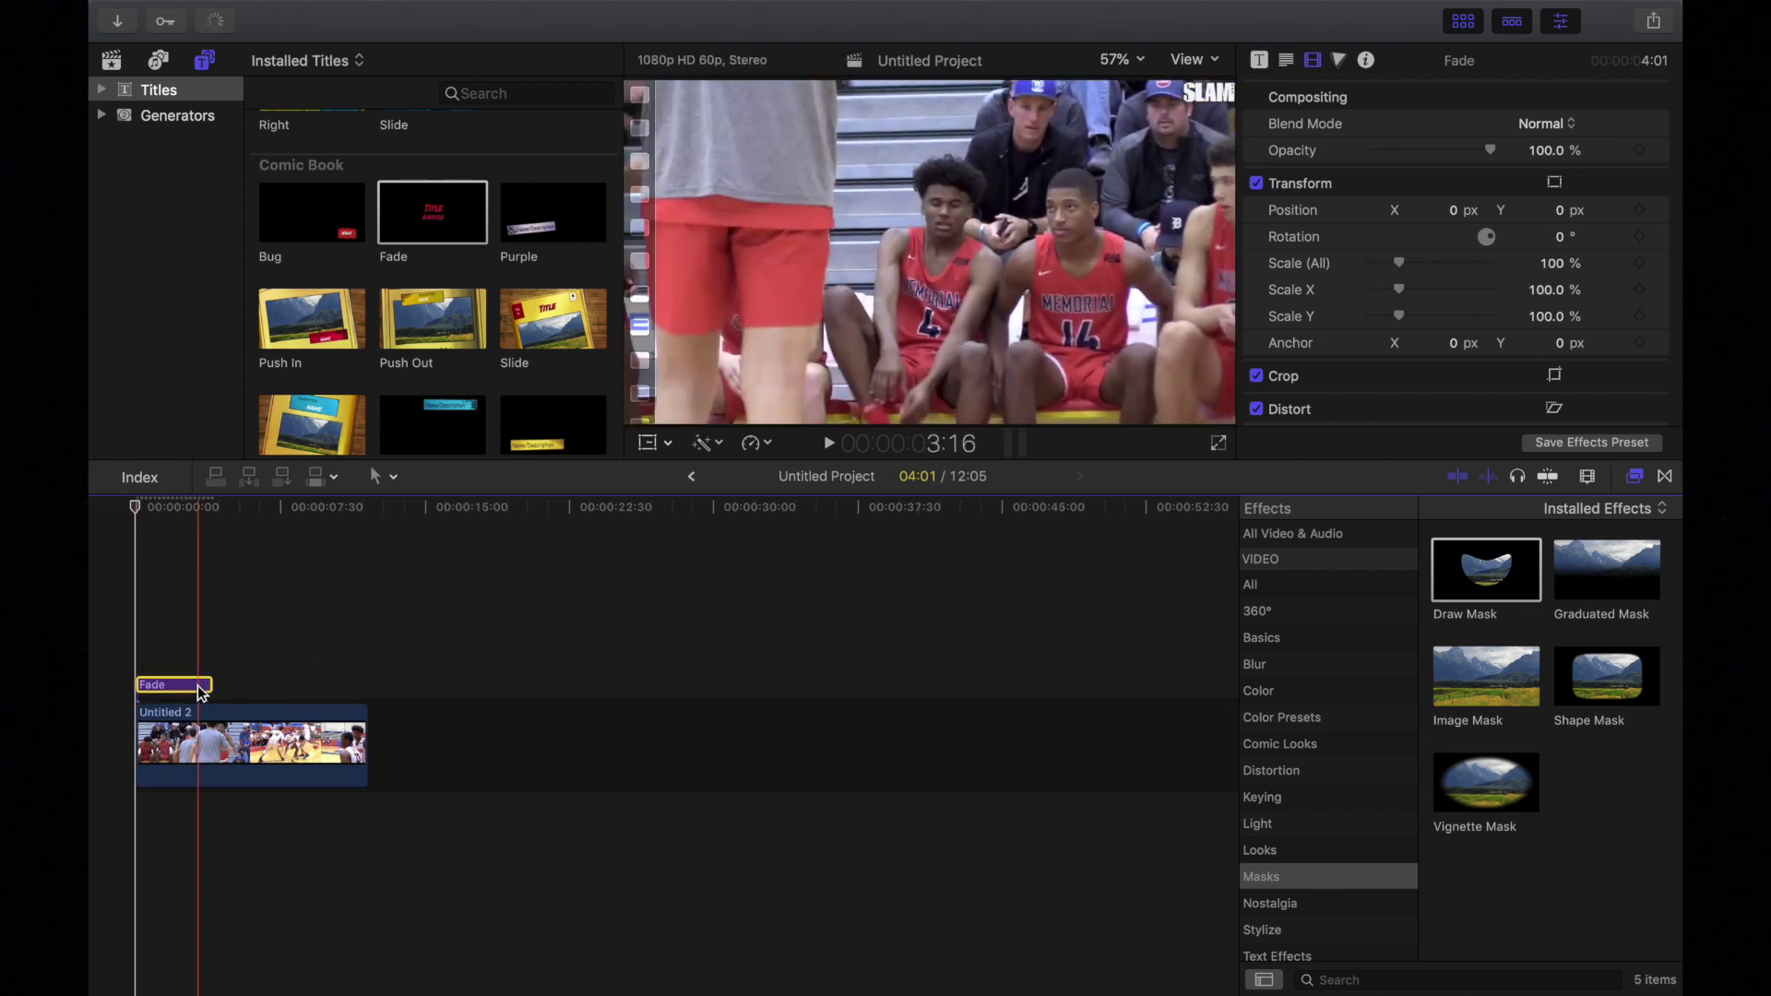
pyautogui.moveTo(212, 684); pyautogui.dragTo(239, 682)
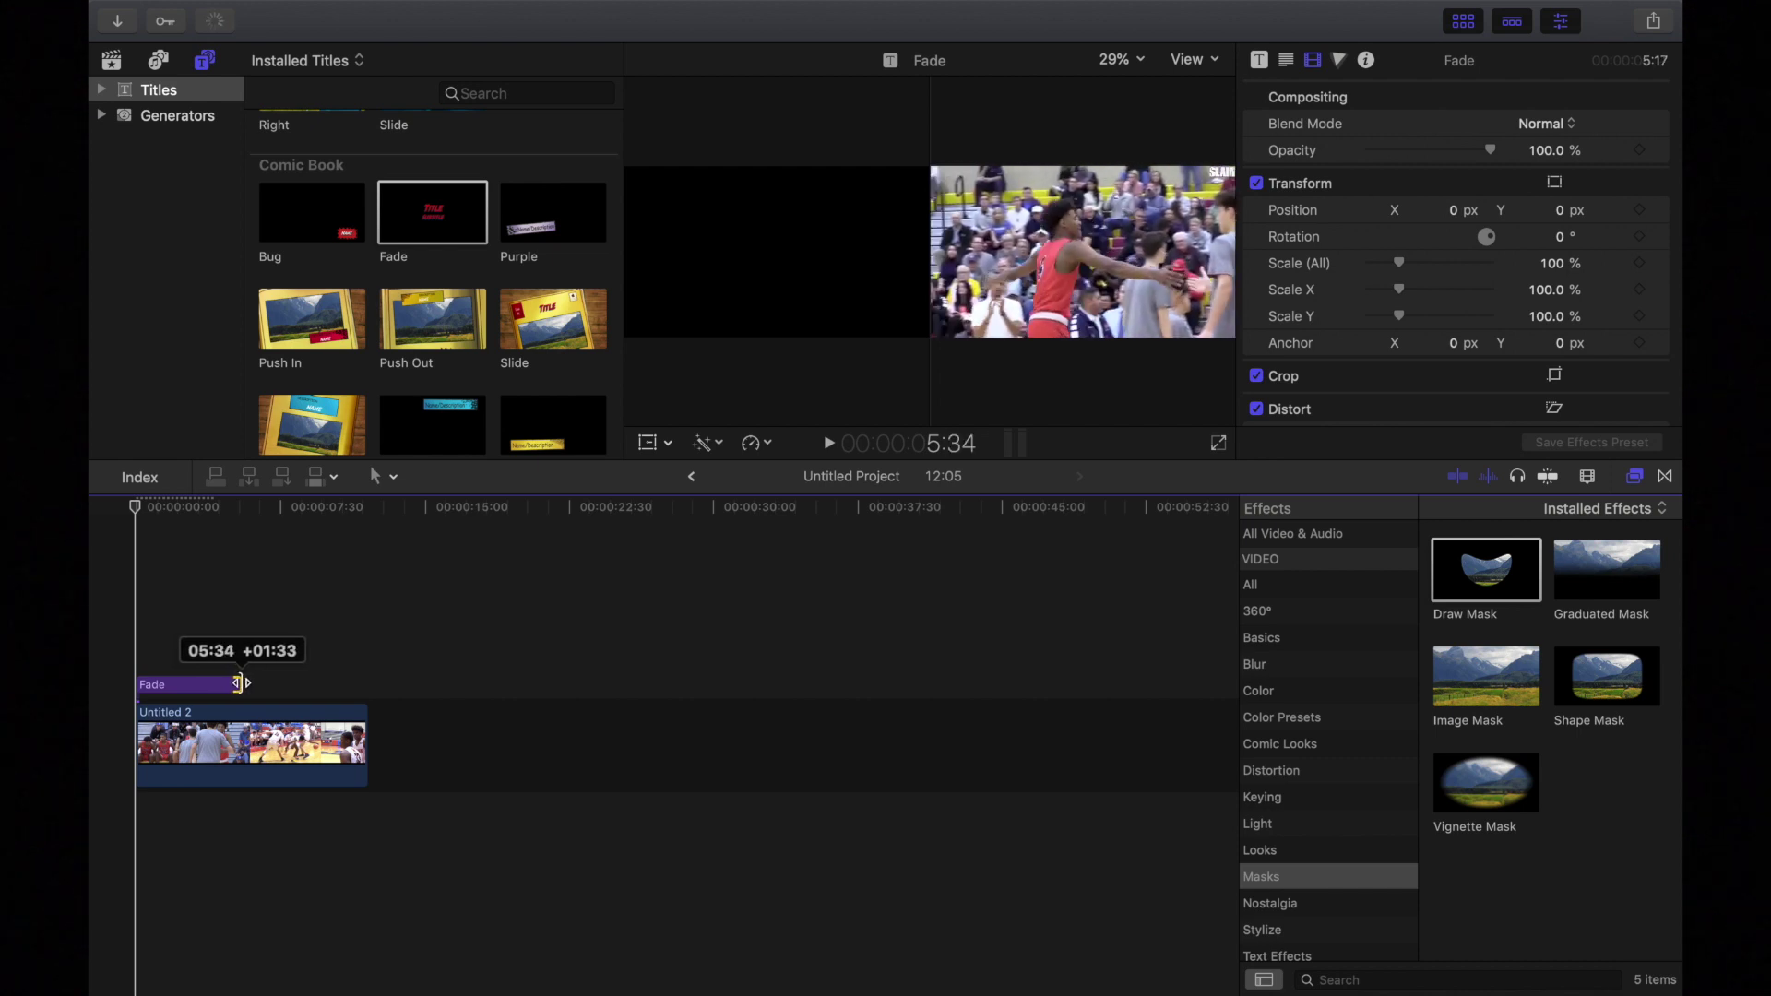
pyautogui.click(180, 686)
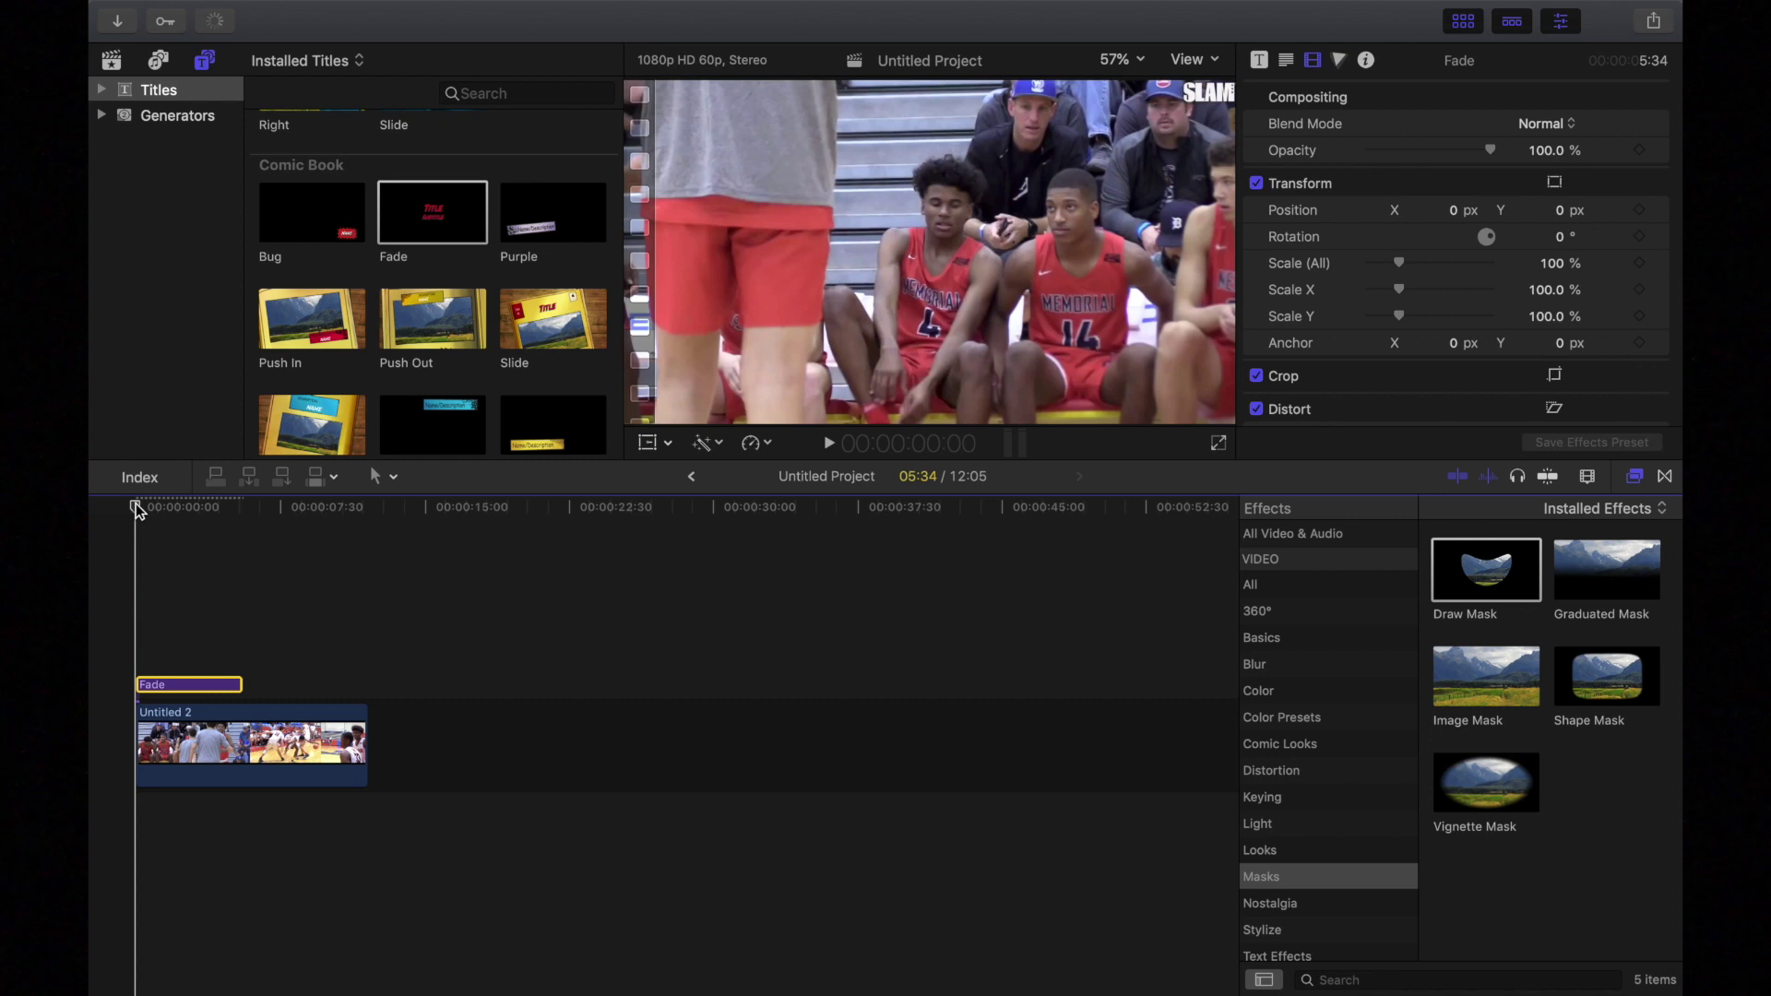
pyautogui.moveTo(136, 506); pyautogui.dragTo(152, 509)
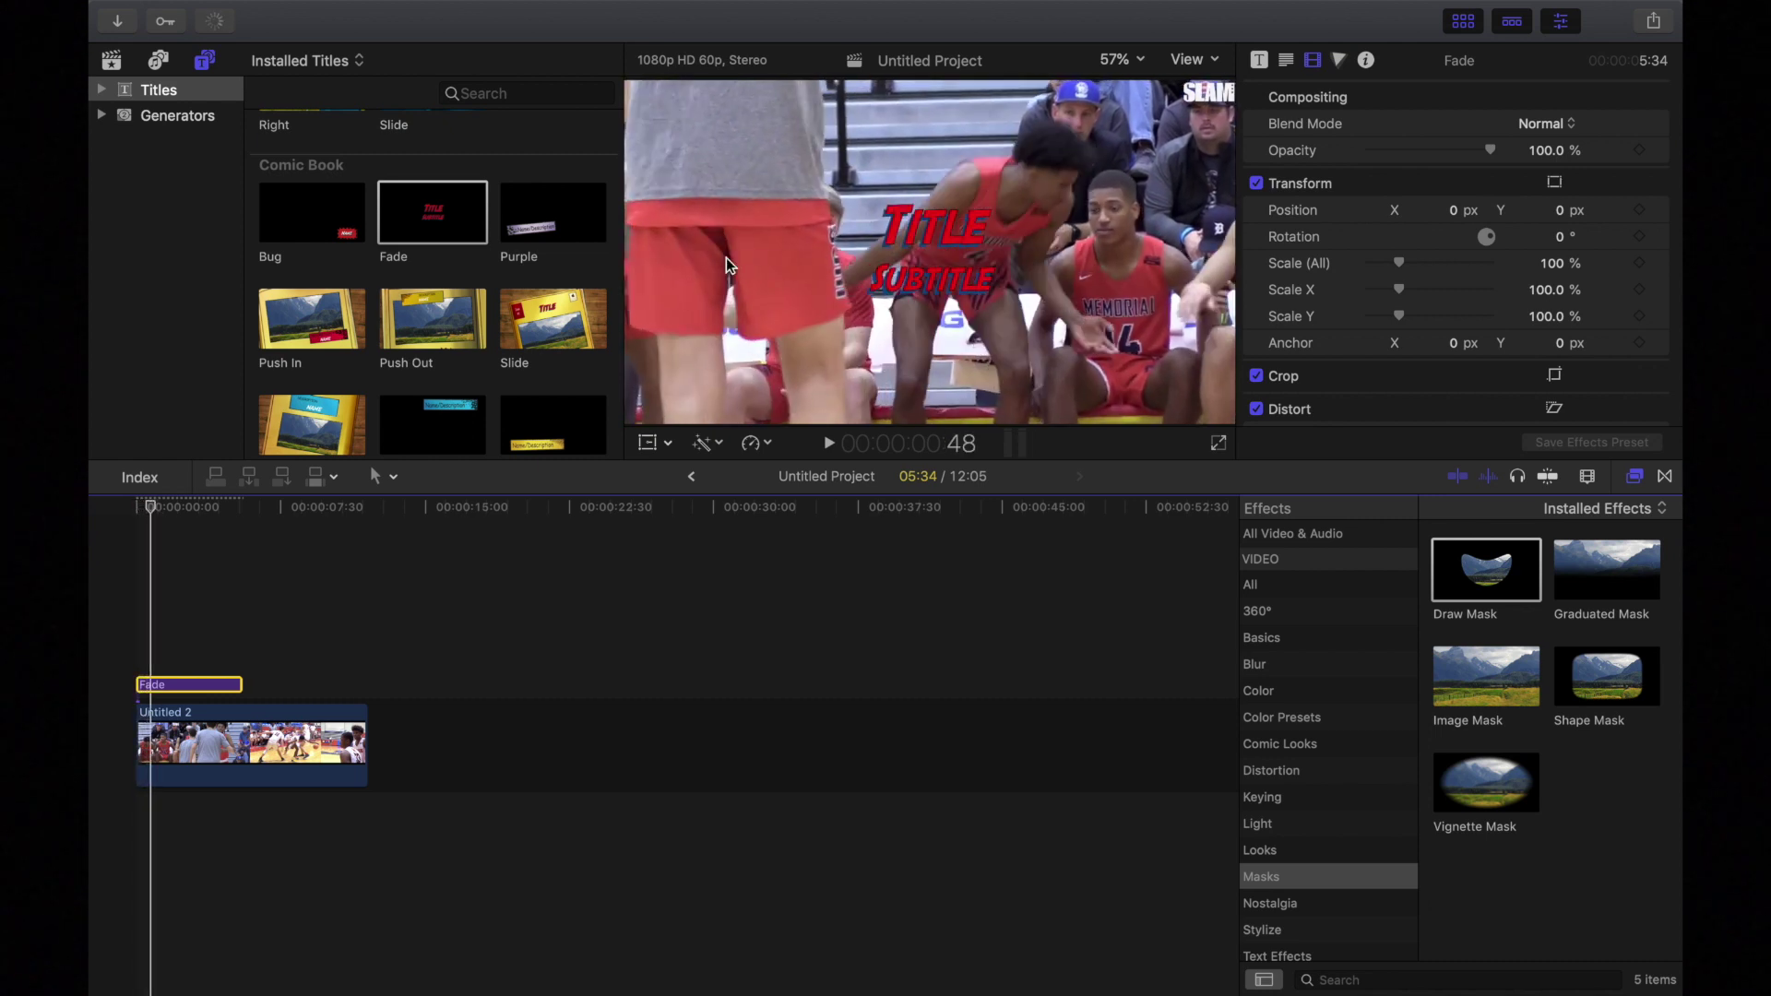
# Replace the main title line with 'Jalen green' via the viewer text.
pyautogui.click(969, 224)
pyautogui.doubleClick(967, 225)
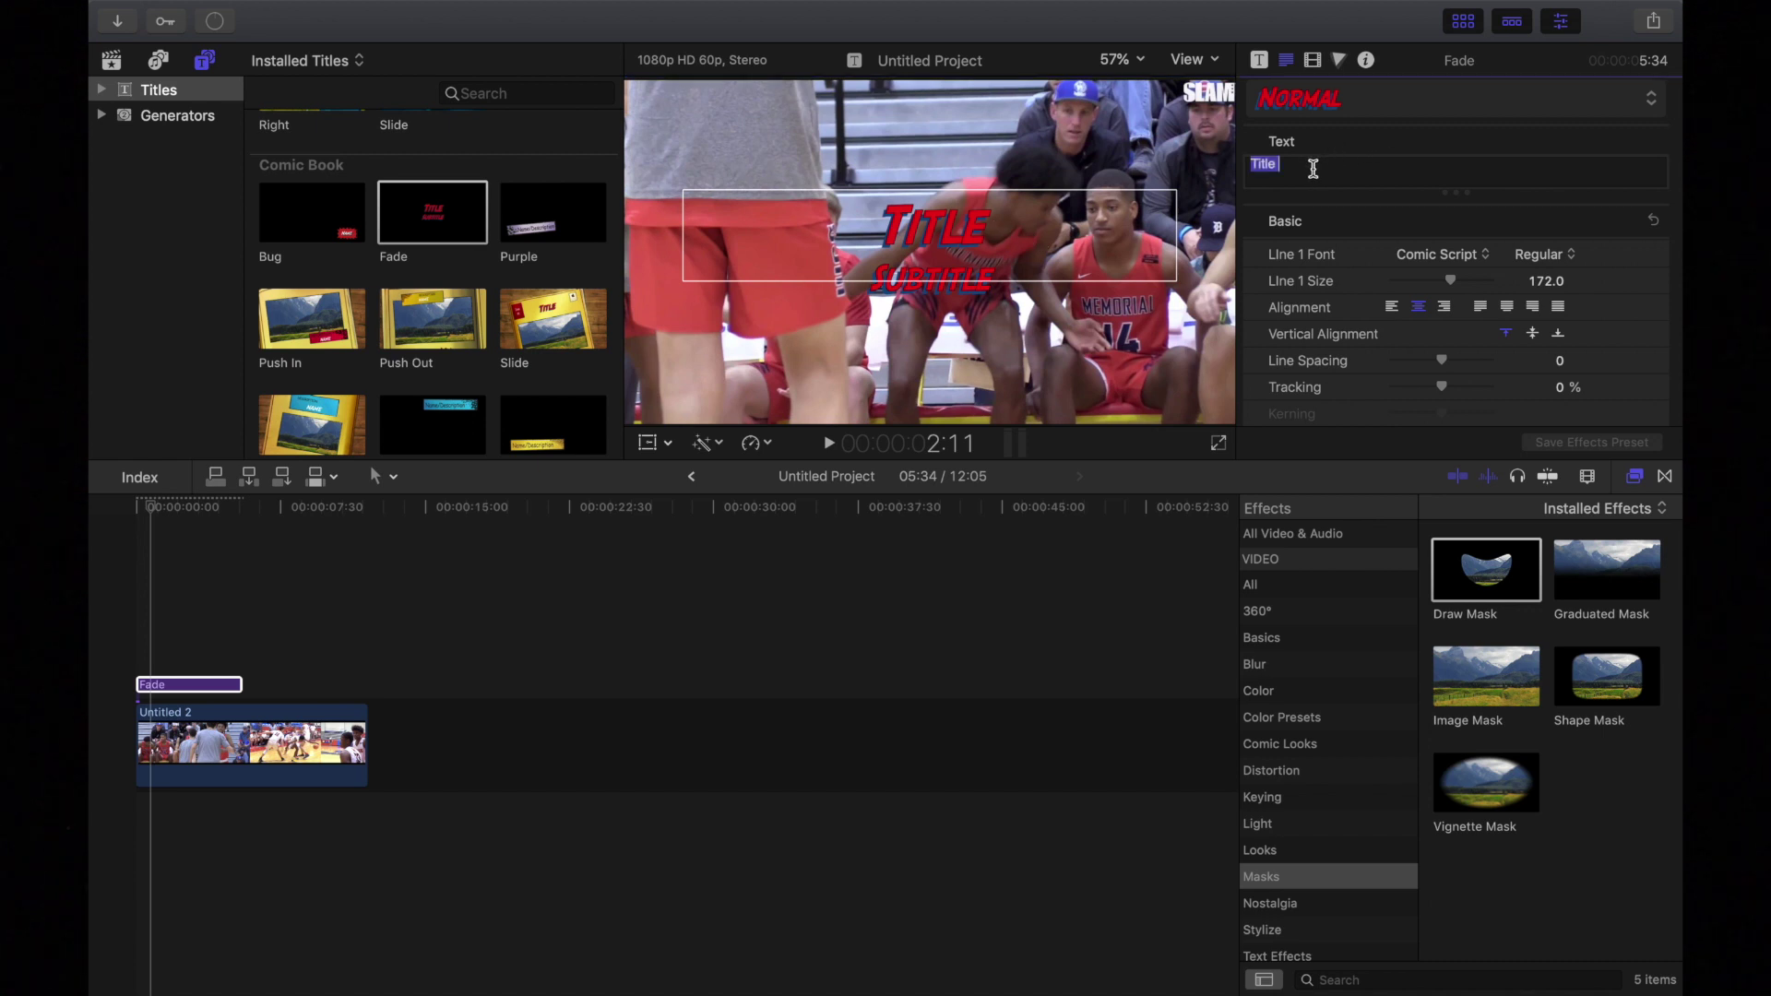
pyautogui.write('Jale')
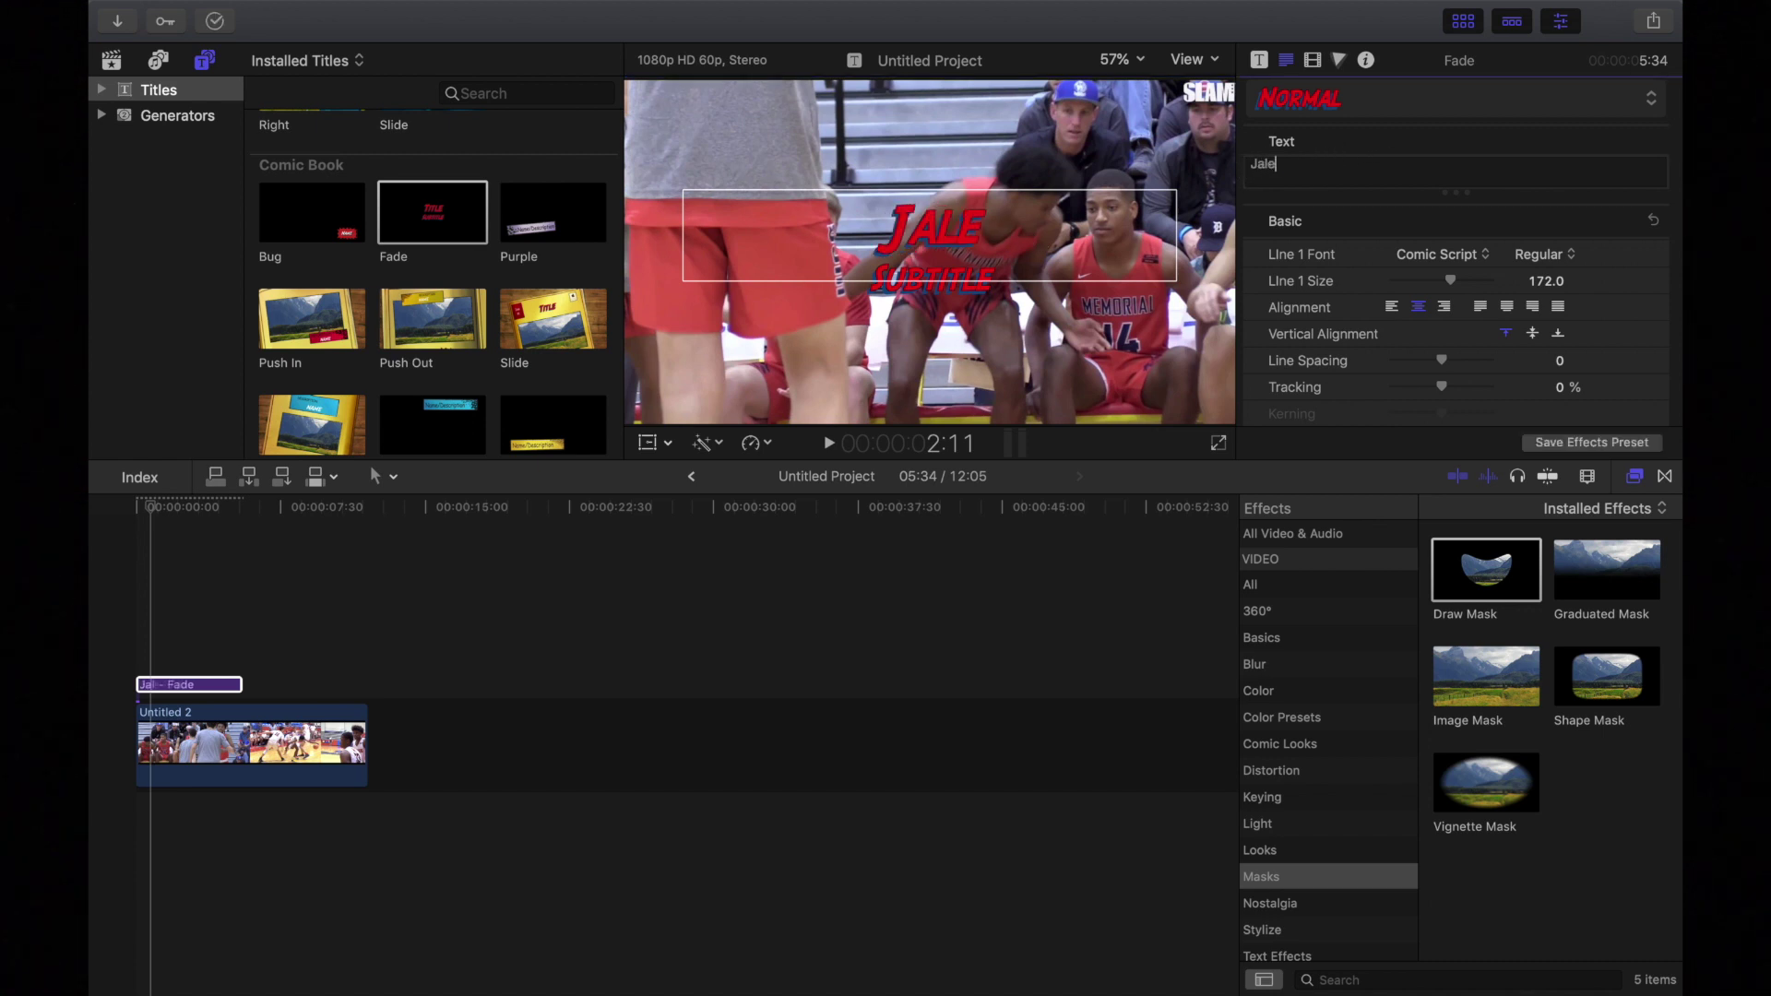
pyautogui.write('n gr')
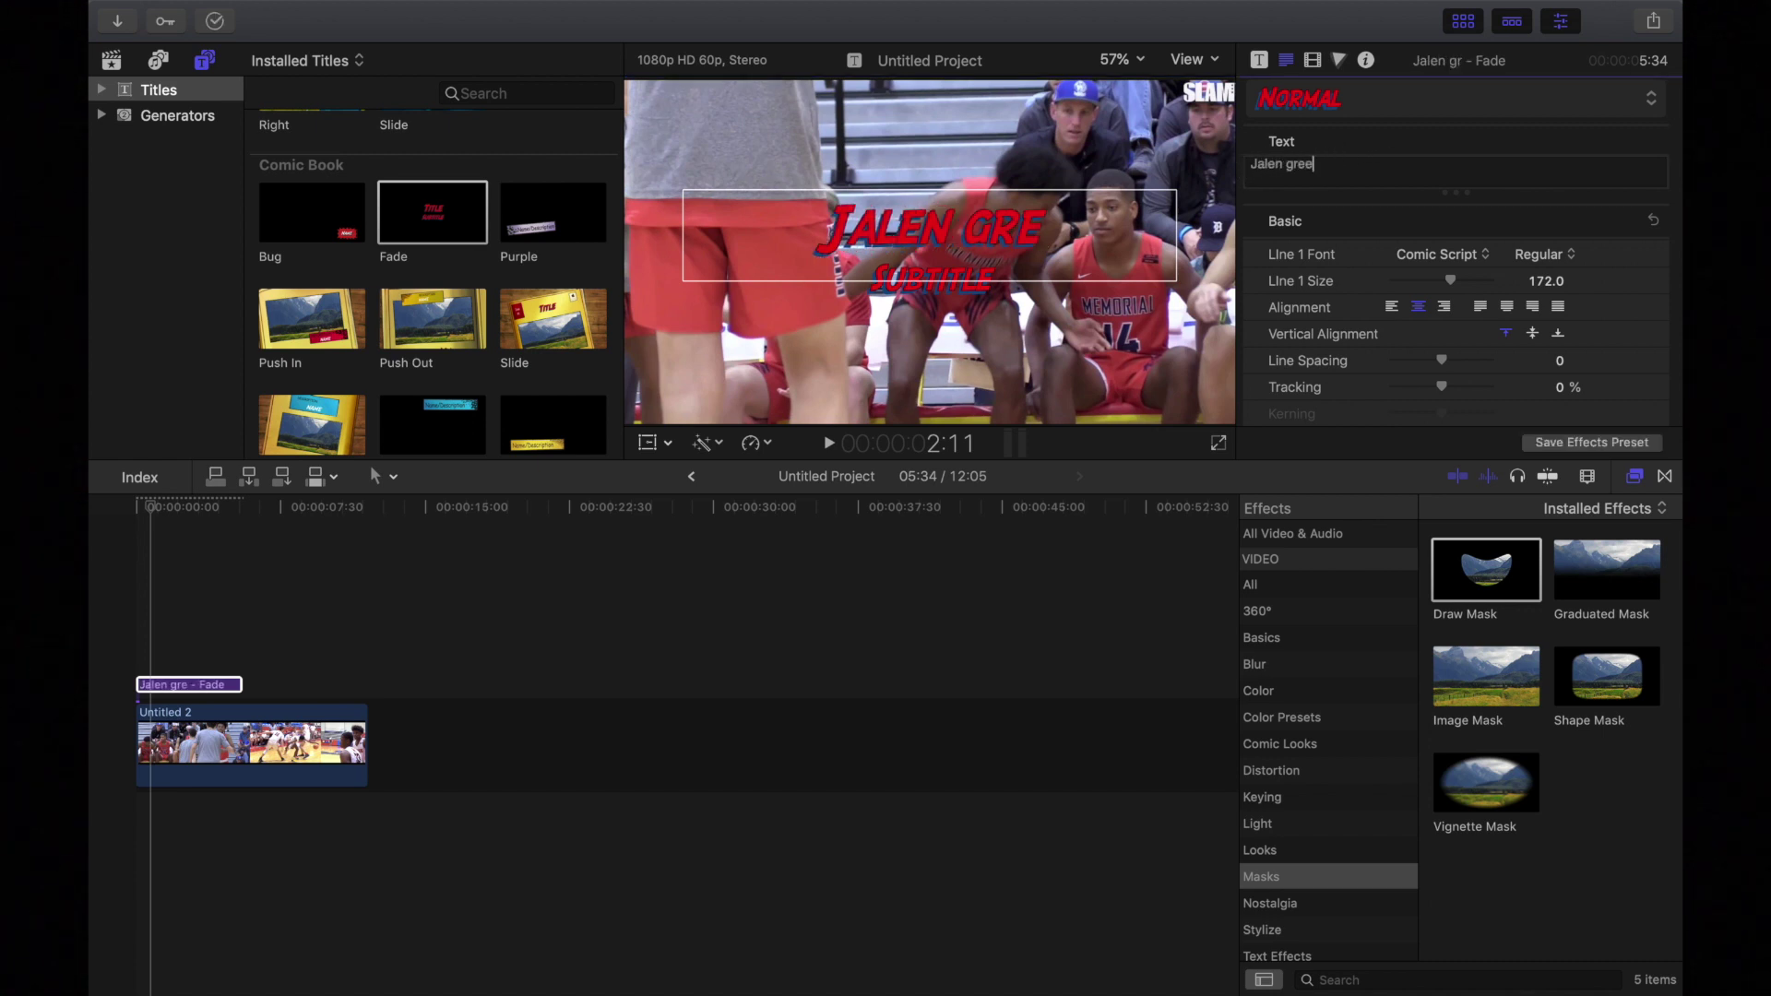
pyautogui.write('een')
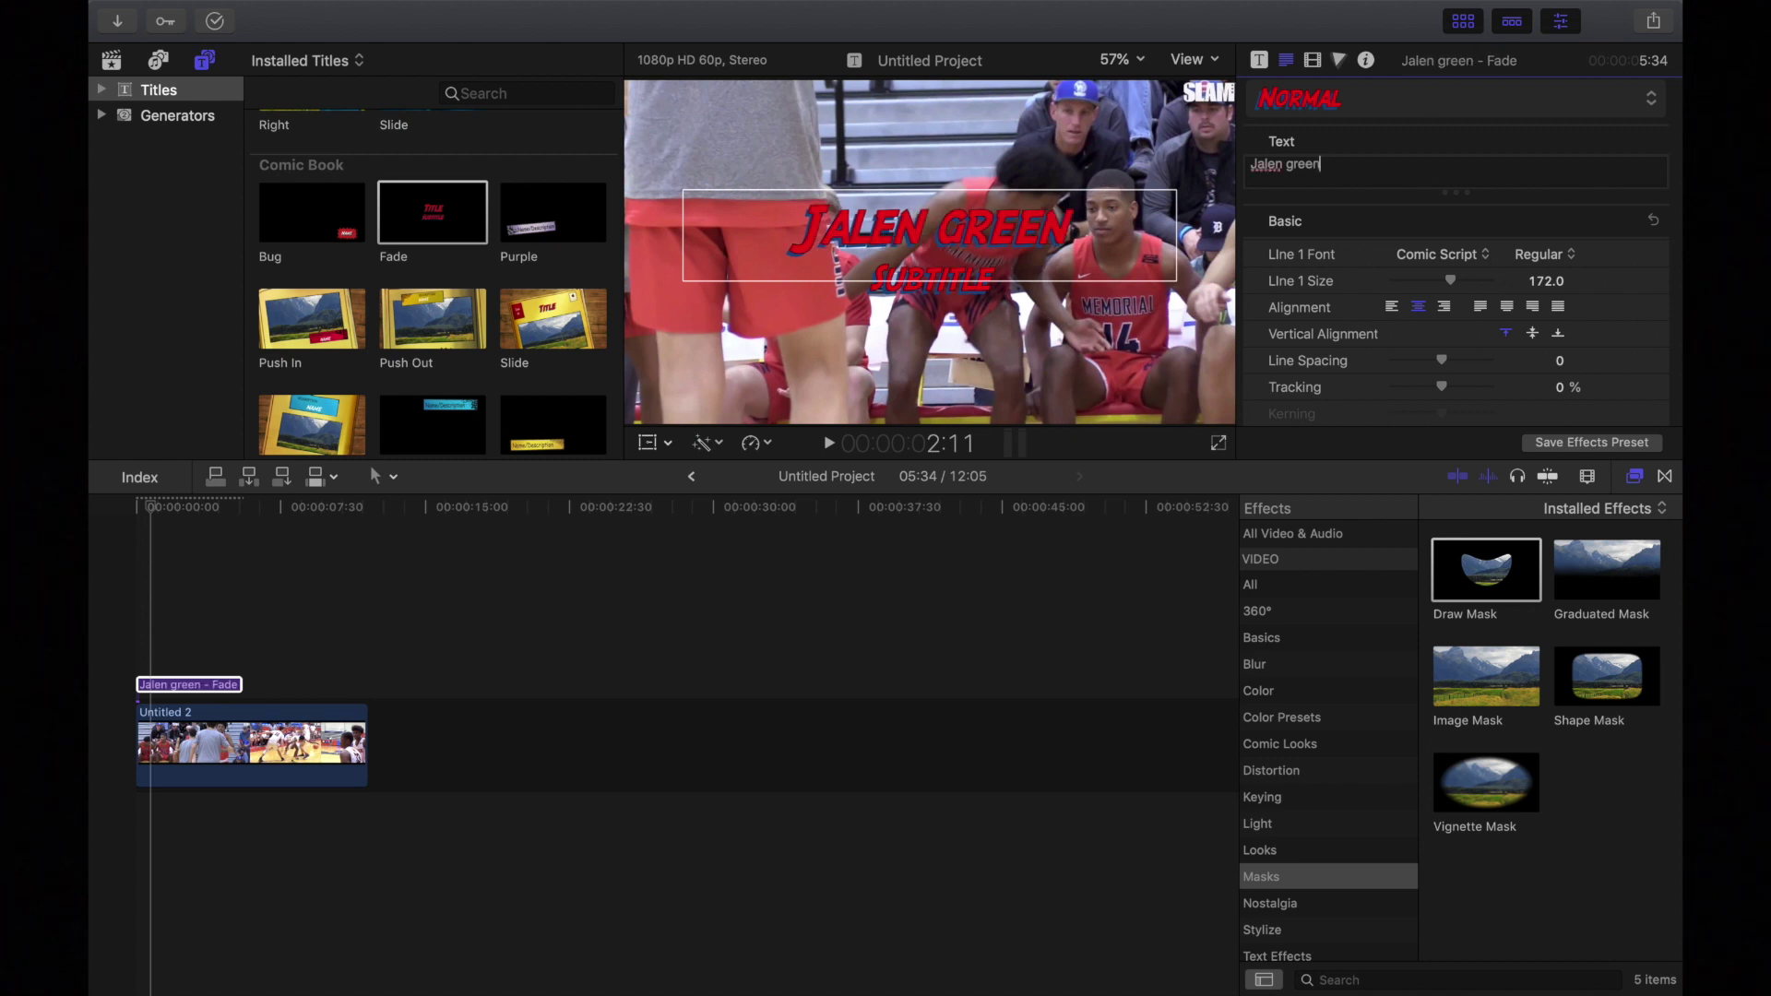
# Select the subtitle line and clear 'Subtitle' so it can read 'Tutorial'.
pyautogui.click(929, 292)
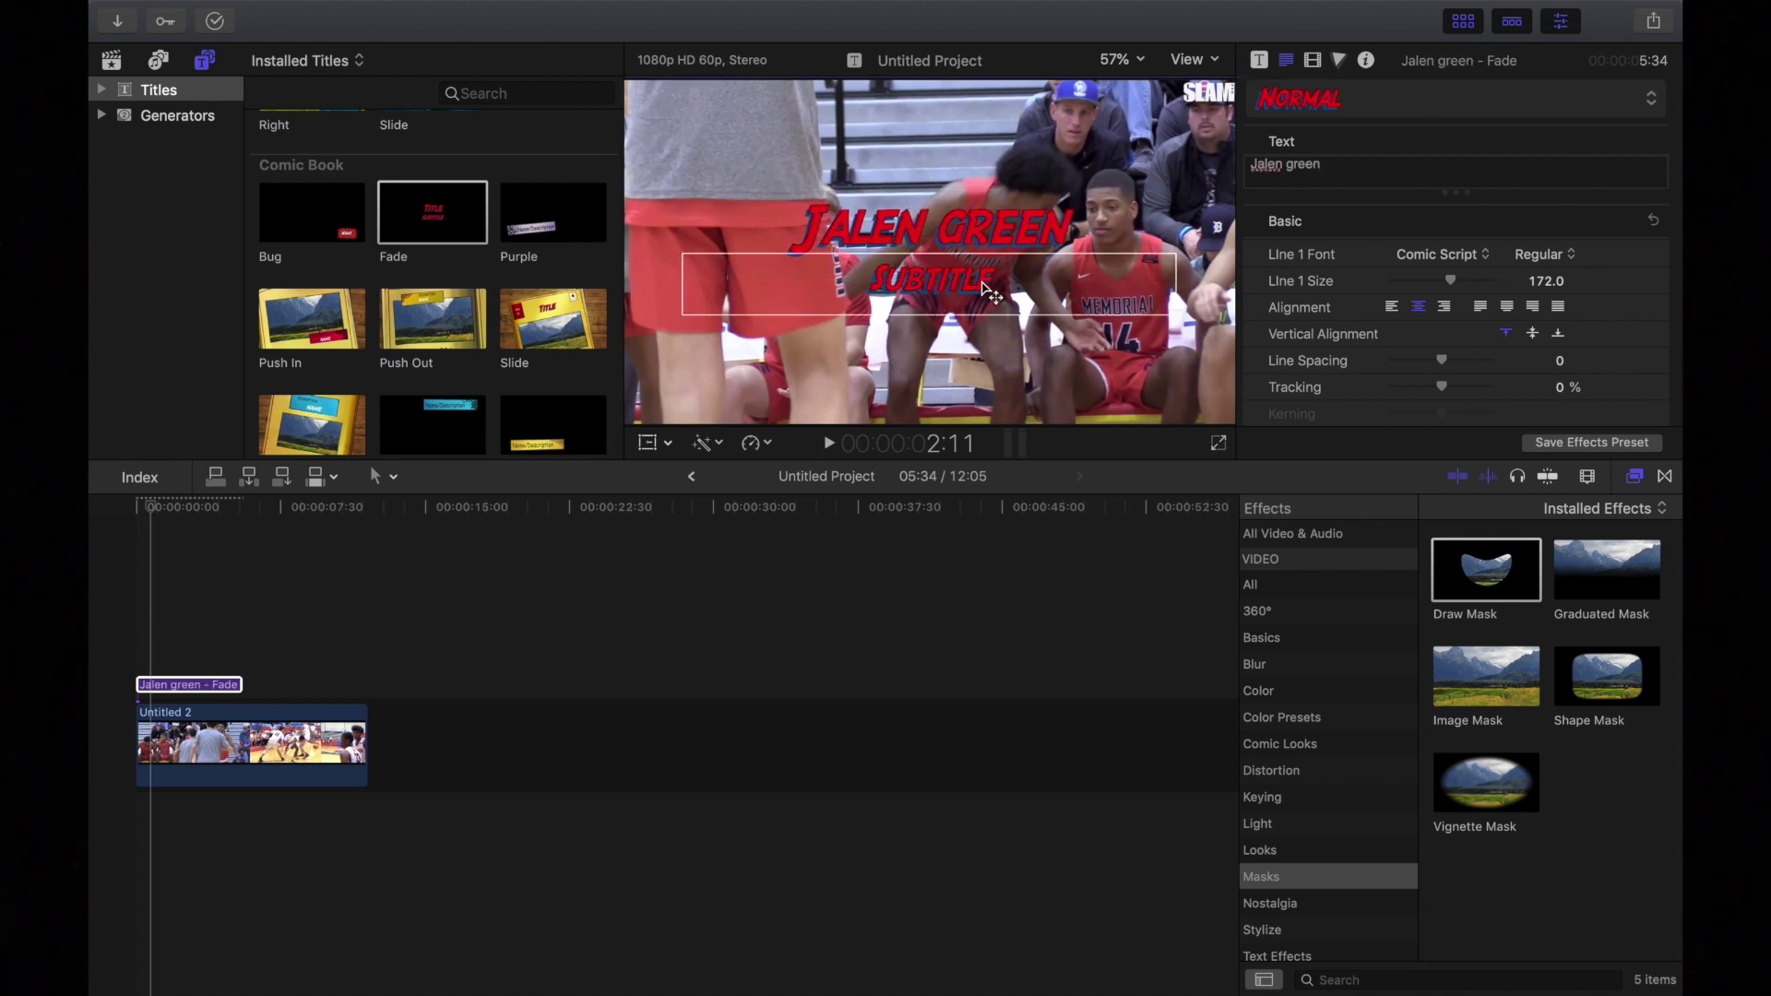
pyautogui.doubleClick(1247, 166)
pyautogui.press('BackSpace')
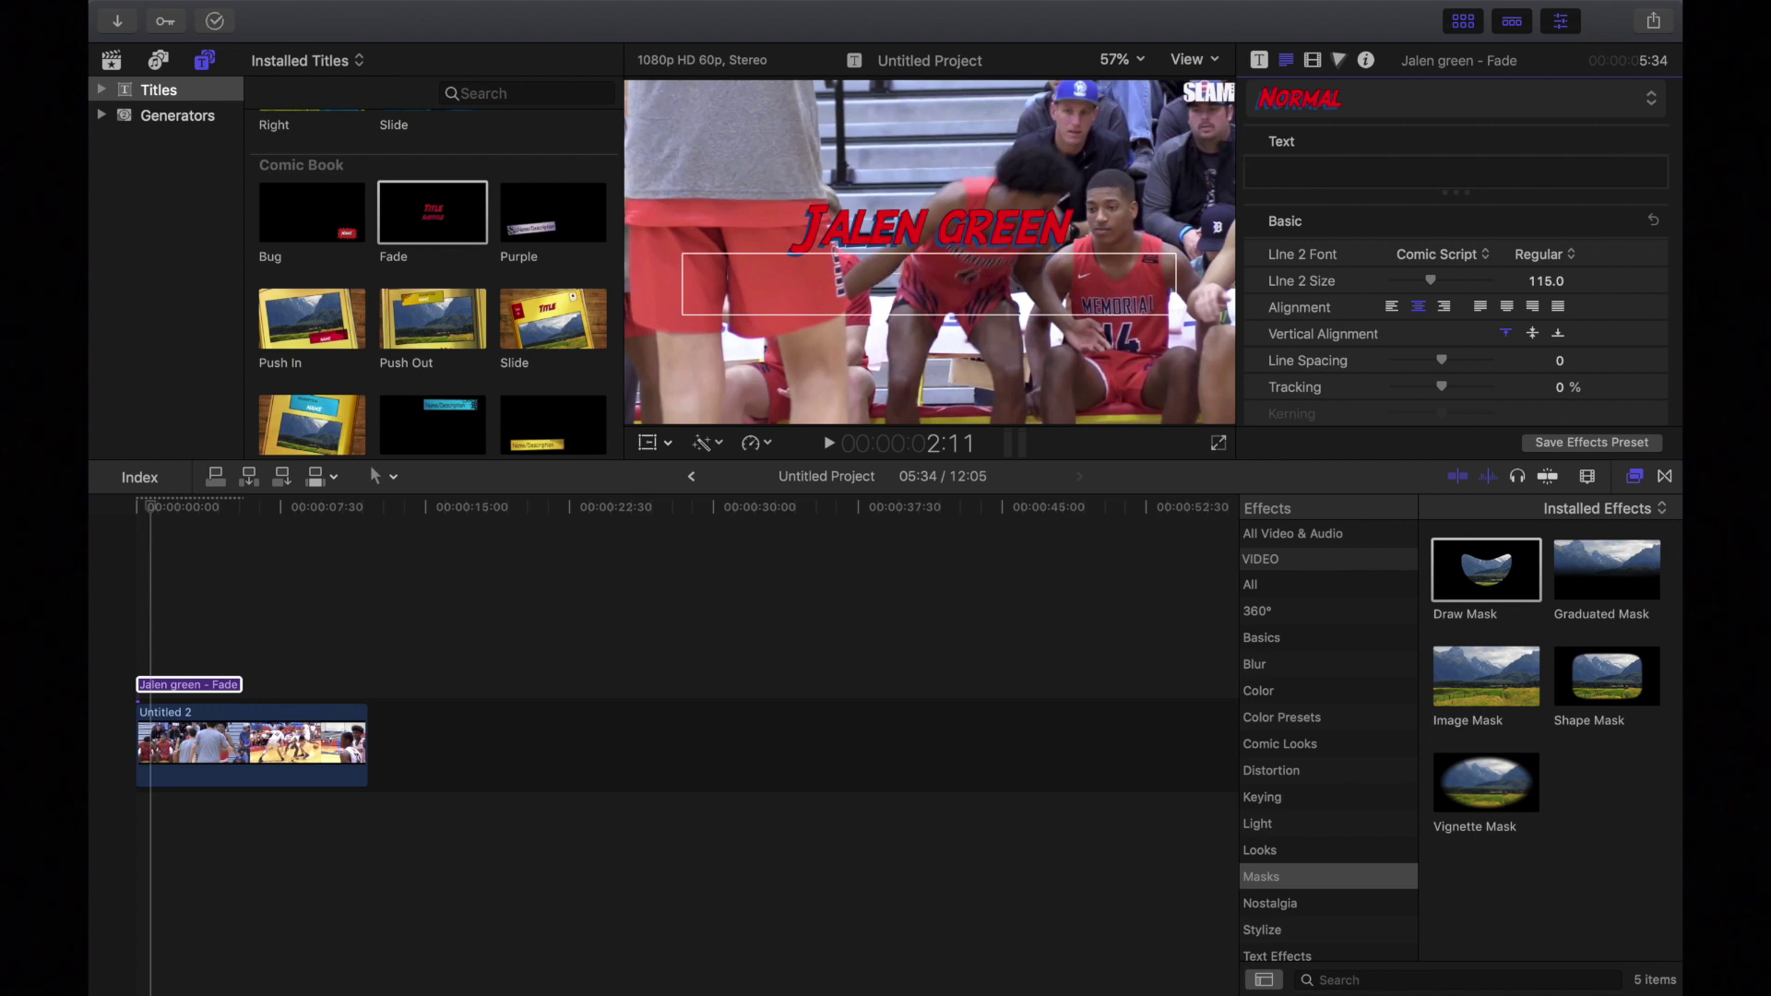
pyautogui.write('T')
pyautogui.write('utor')
pyautogui.write('ial')
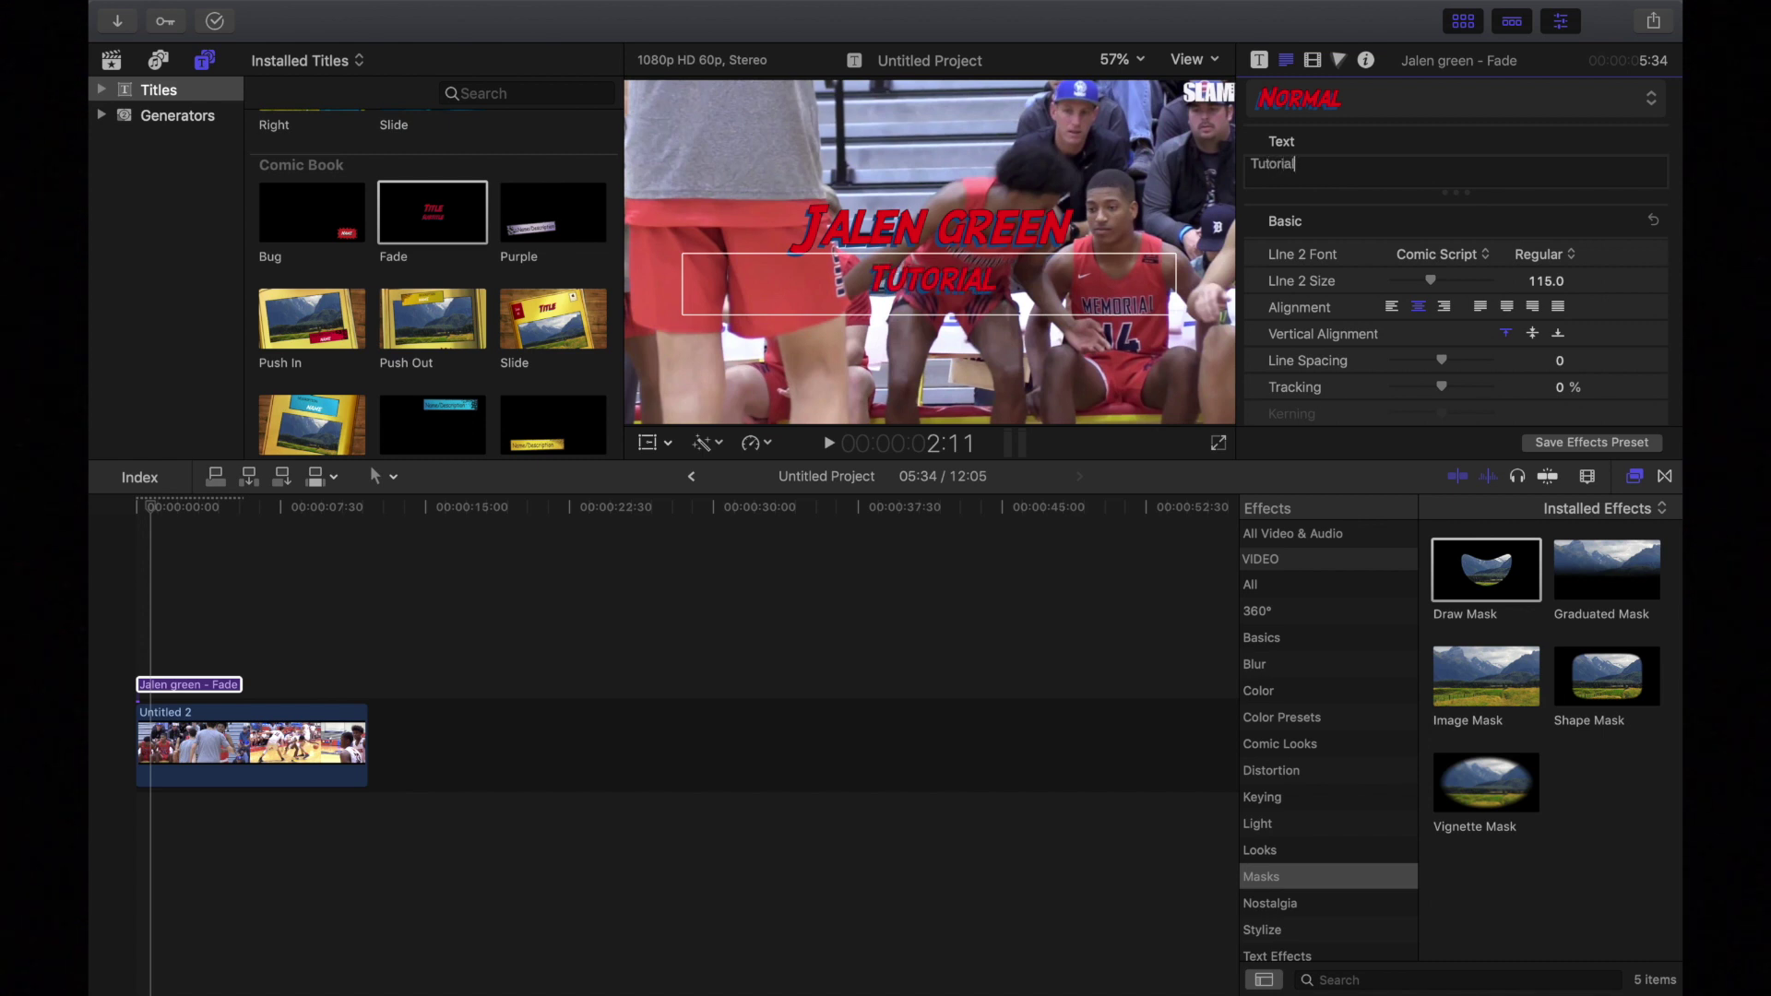
pyautogui.moveTo(210, 513)
pyautogui.mouseDown()
pyautogui.moveTo(145, 513)
pyautogui.moveTo(163, 513)
pyautogui.mouseUp()
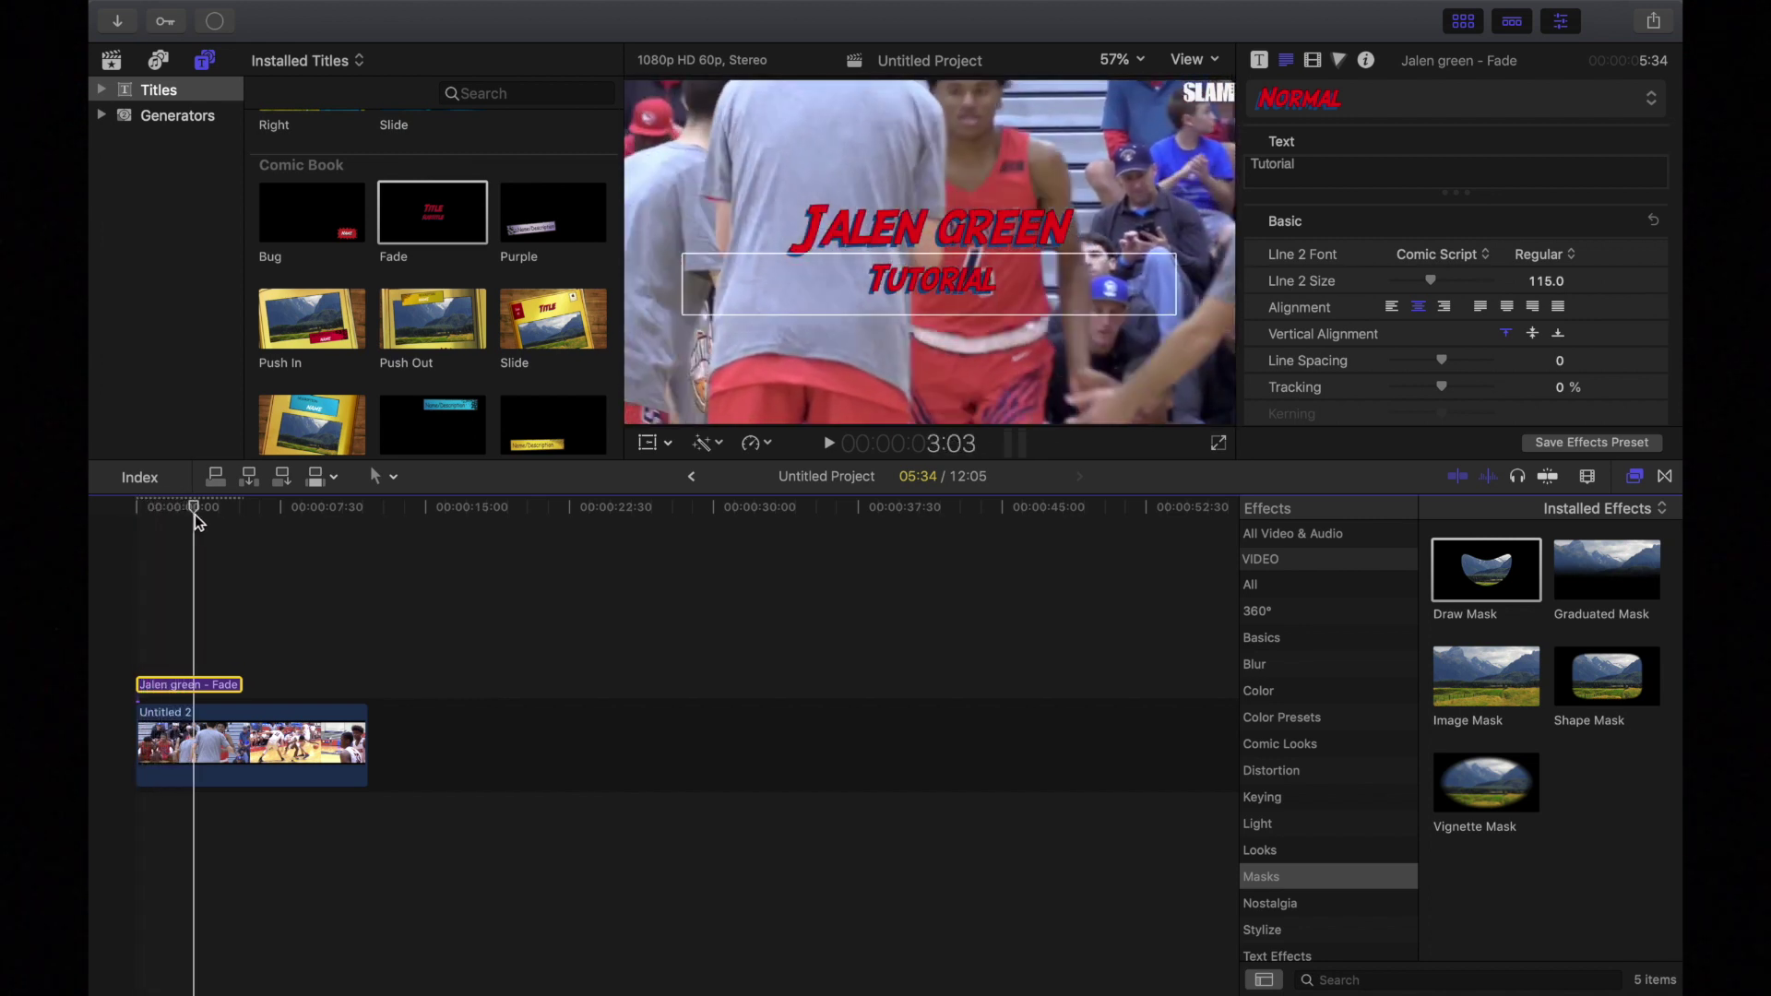
pyautogui.moveTo(164, 512); pyautogui.dragTo(234, 531)
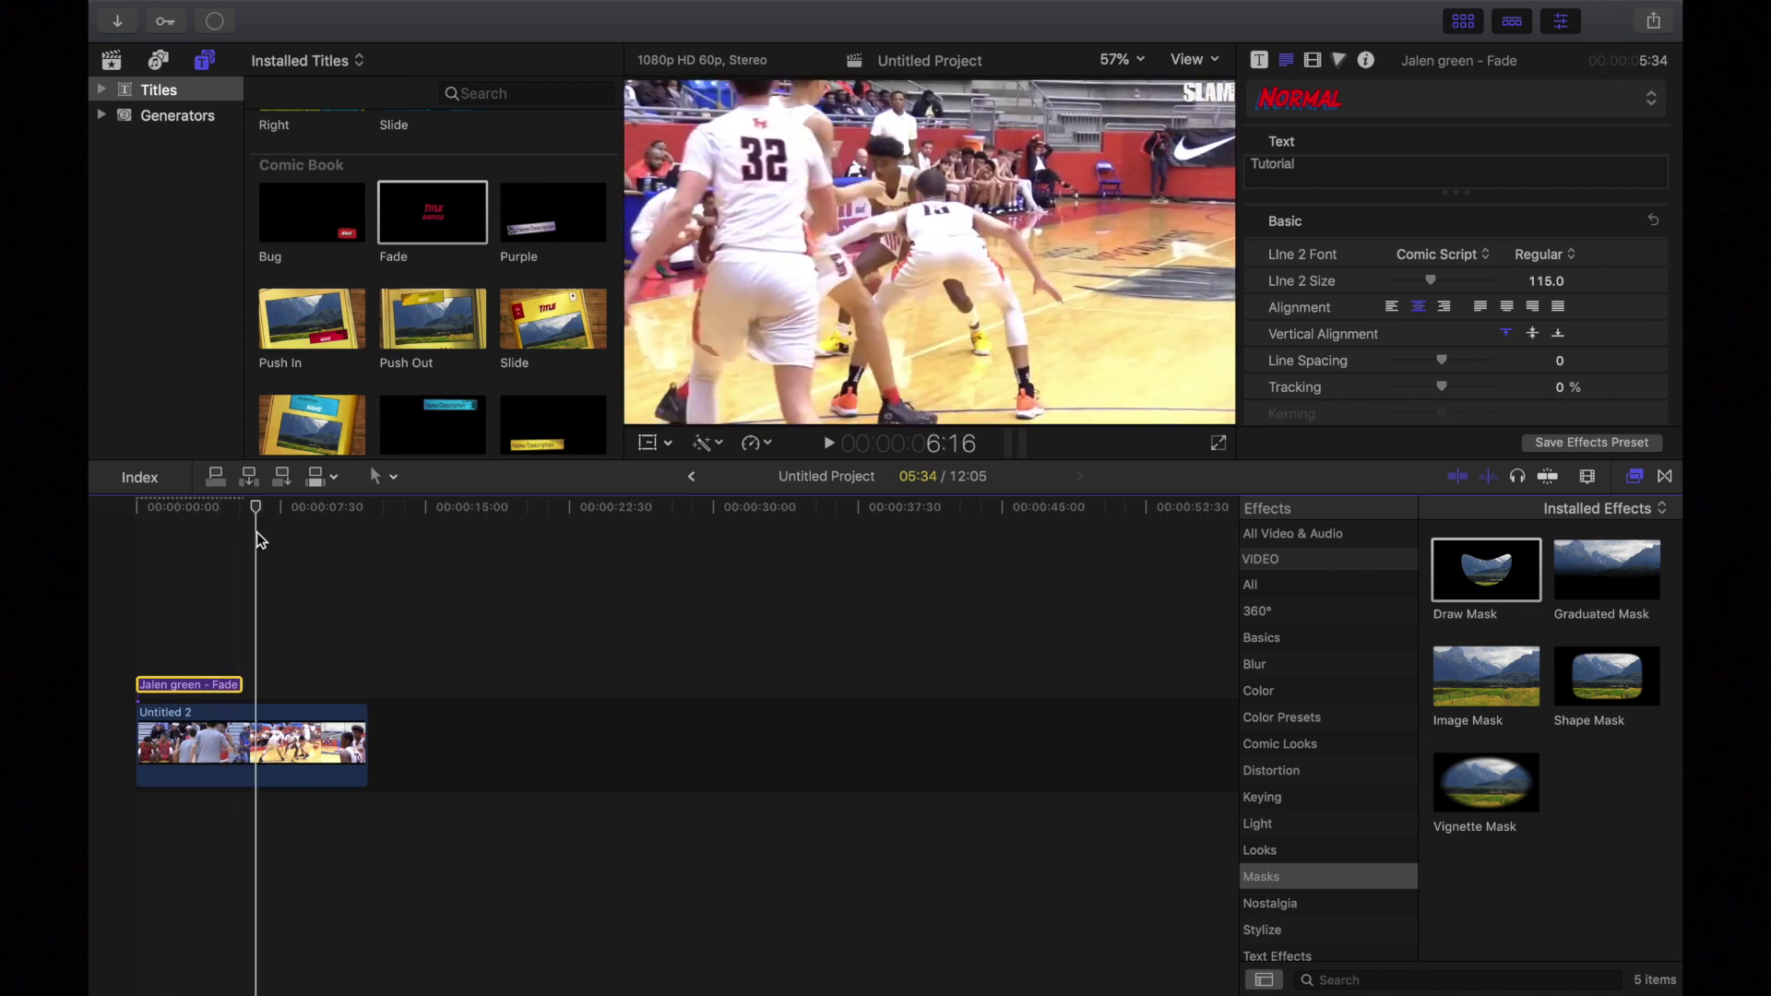
pyautogui.moveTo(232, 531); pyautogui.dragTo(121, 545)
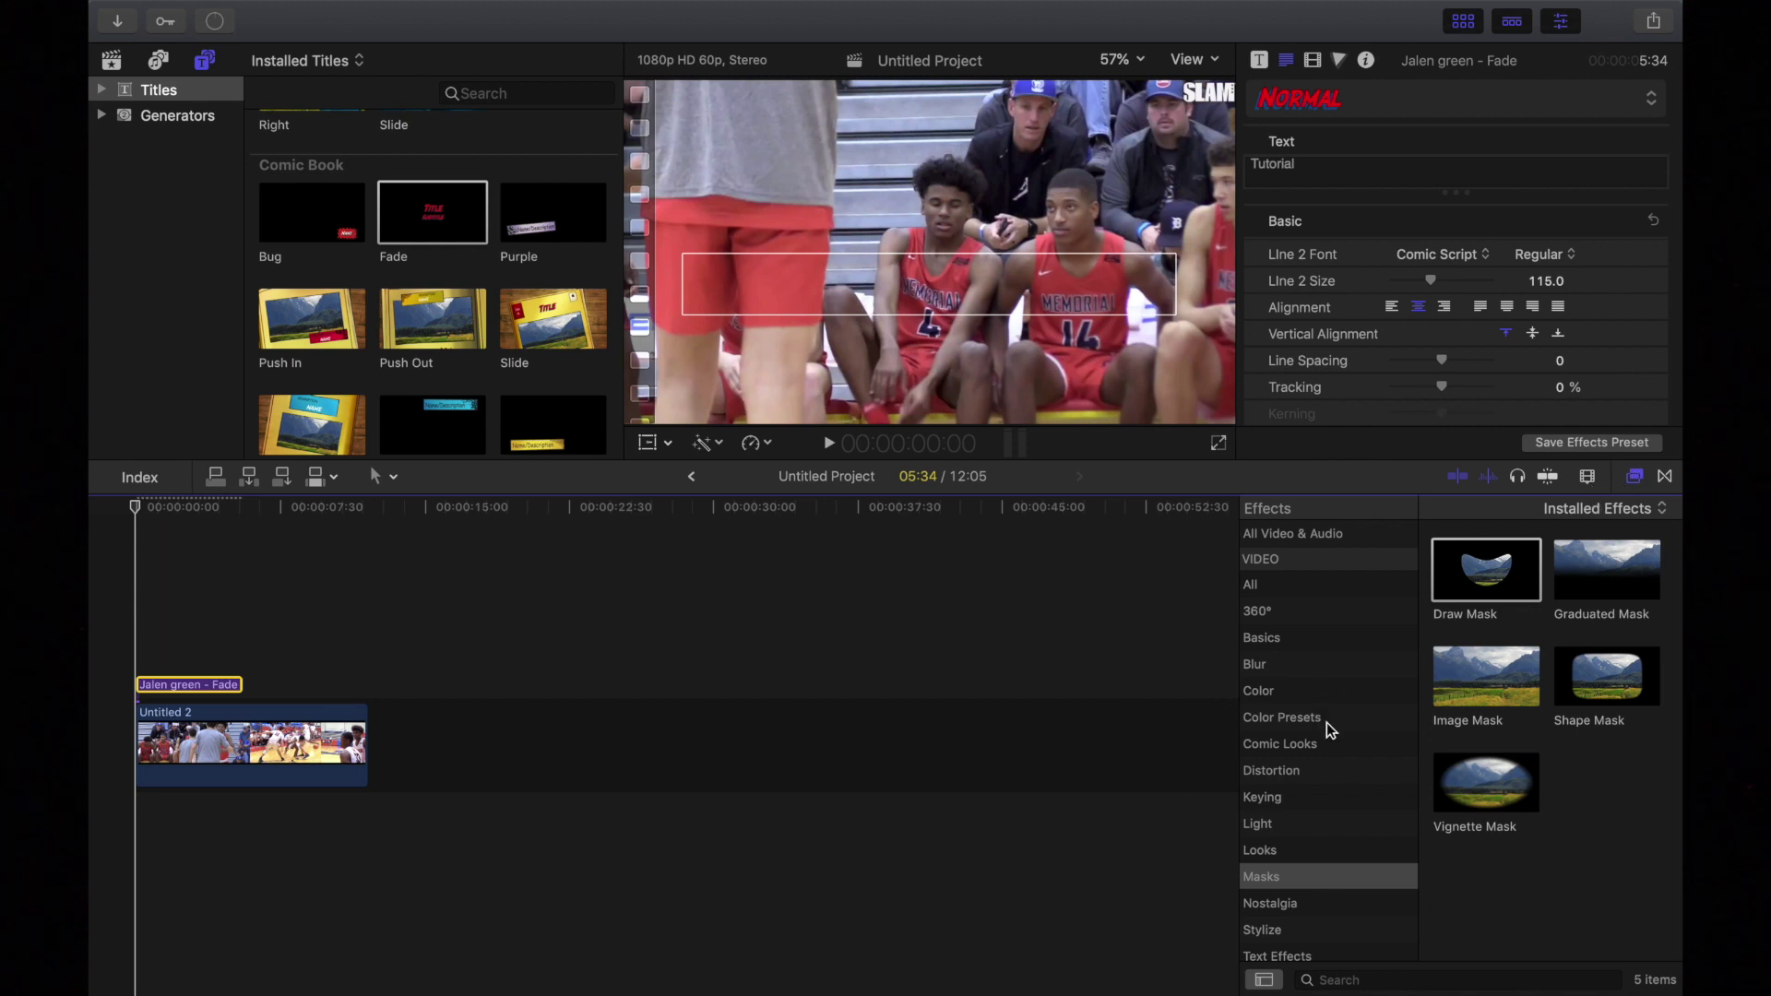
# From the Masks effects category, drop Draw Mask onto the Jalen green title clip.
pyautogui.click(1263, 876)
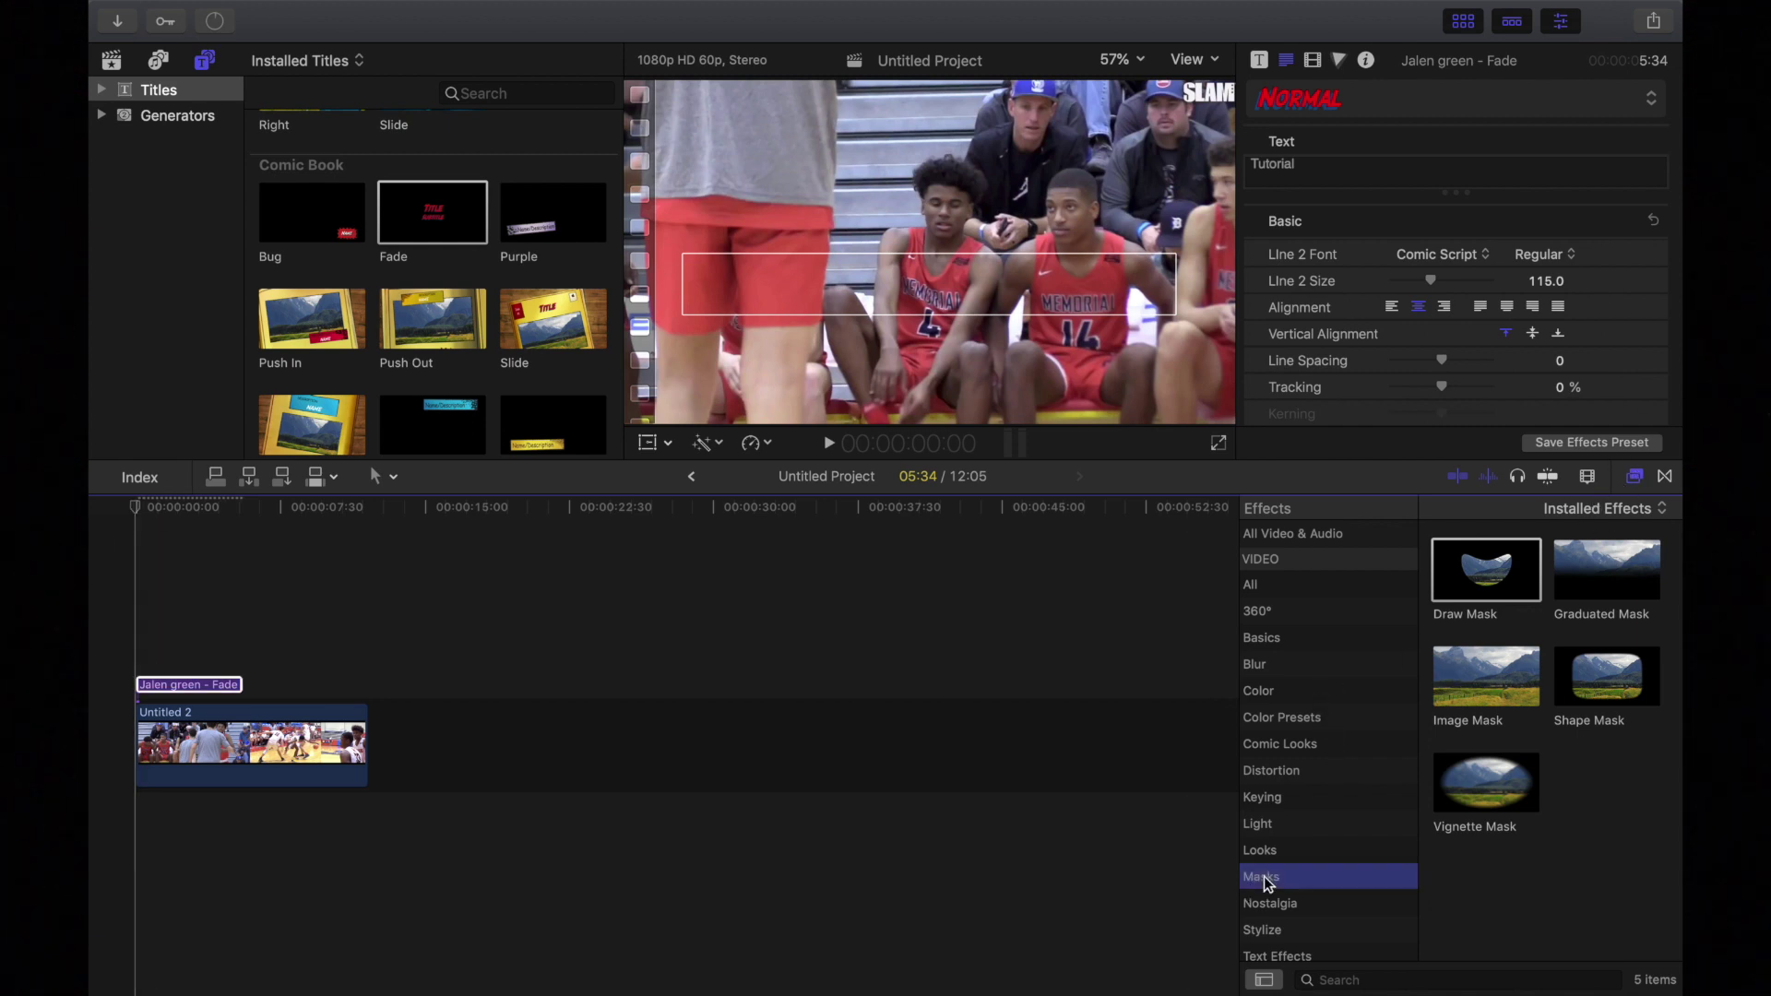
pyautogui.moveTo(1482, 581)
pyautogui.mouseDown()
pyautogui.moveTo(346, 632)
pyautogui.moveTo(190, 688)
pyautogui.mouseUp()
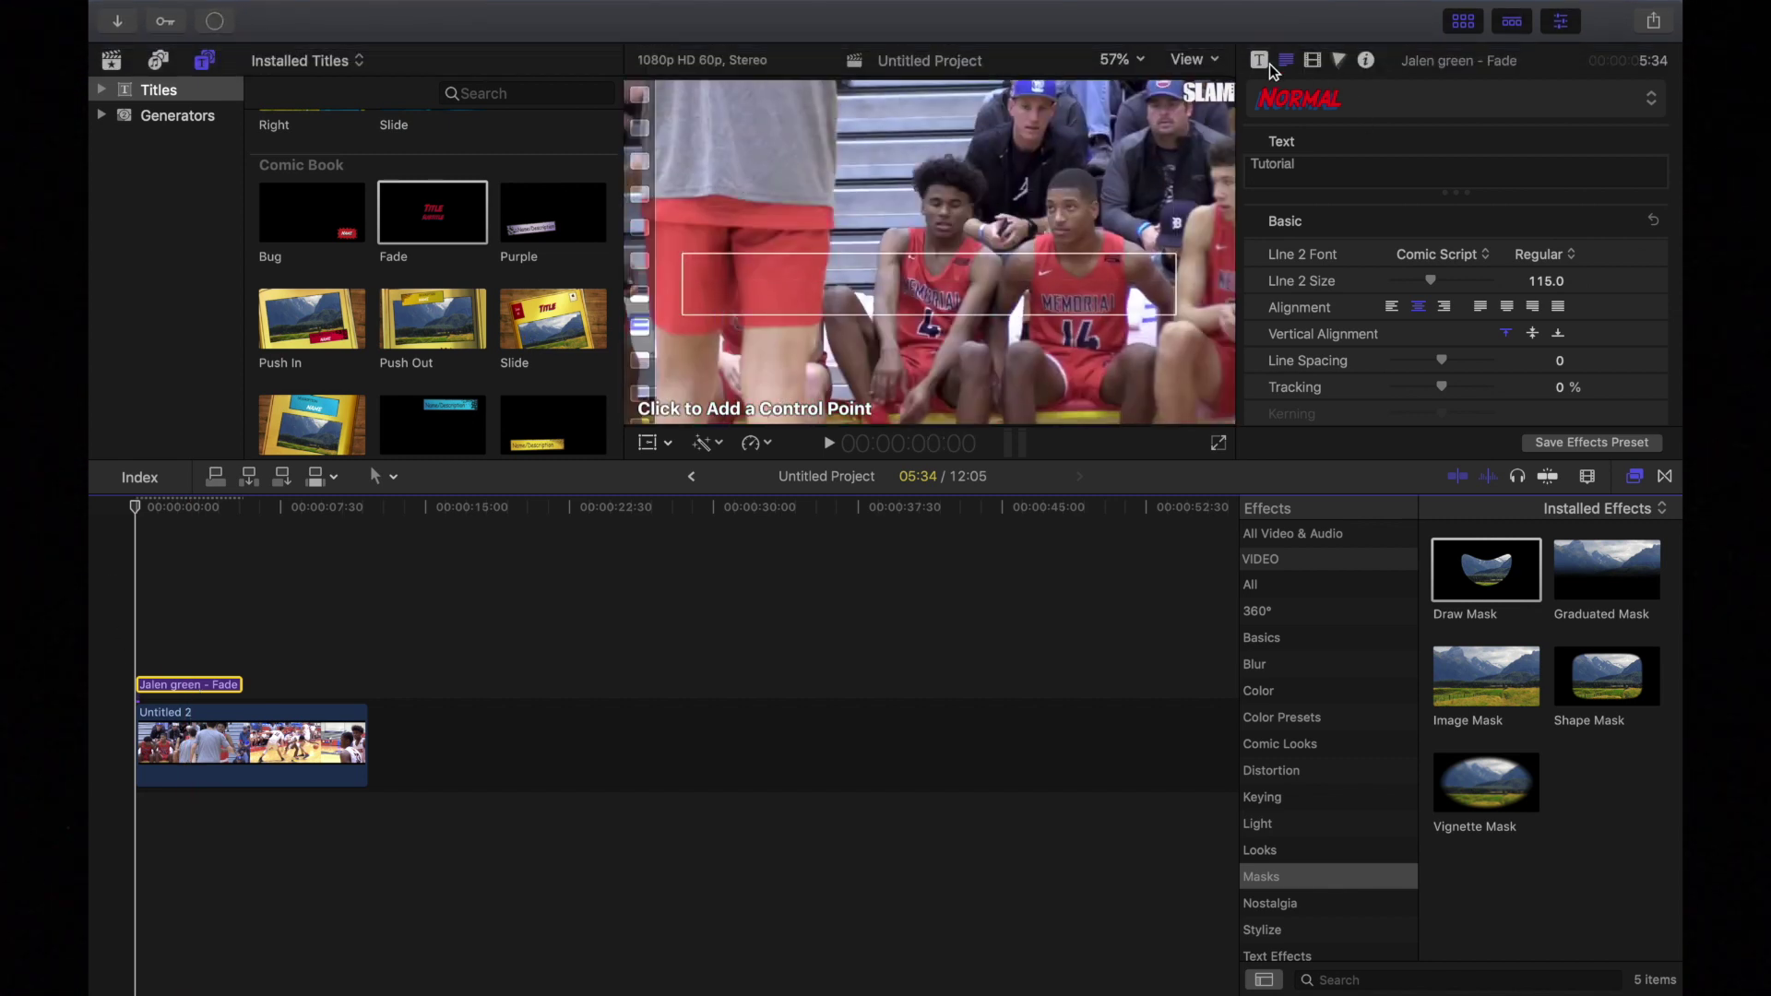
# Keyframe the Draw Mask shape at the start and set the viewer zoom to 25%.
pyautogui.click(1316, 59)
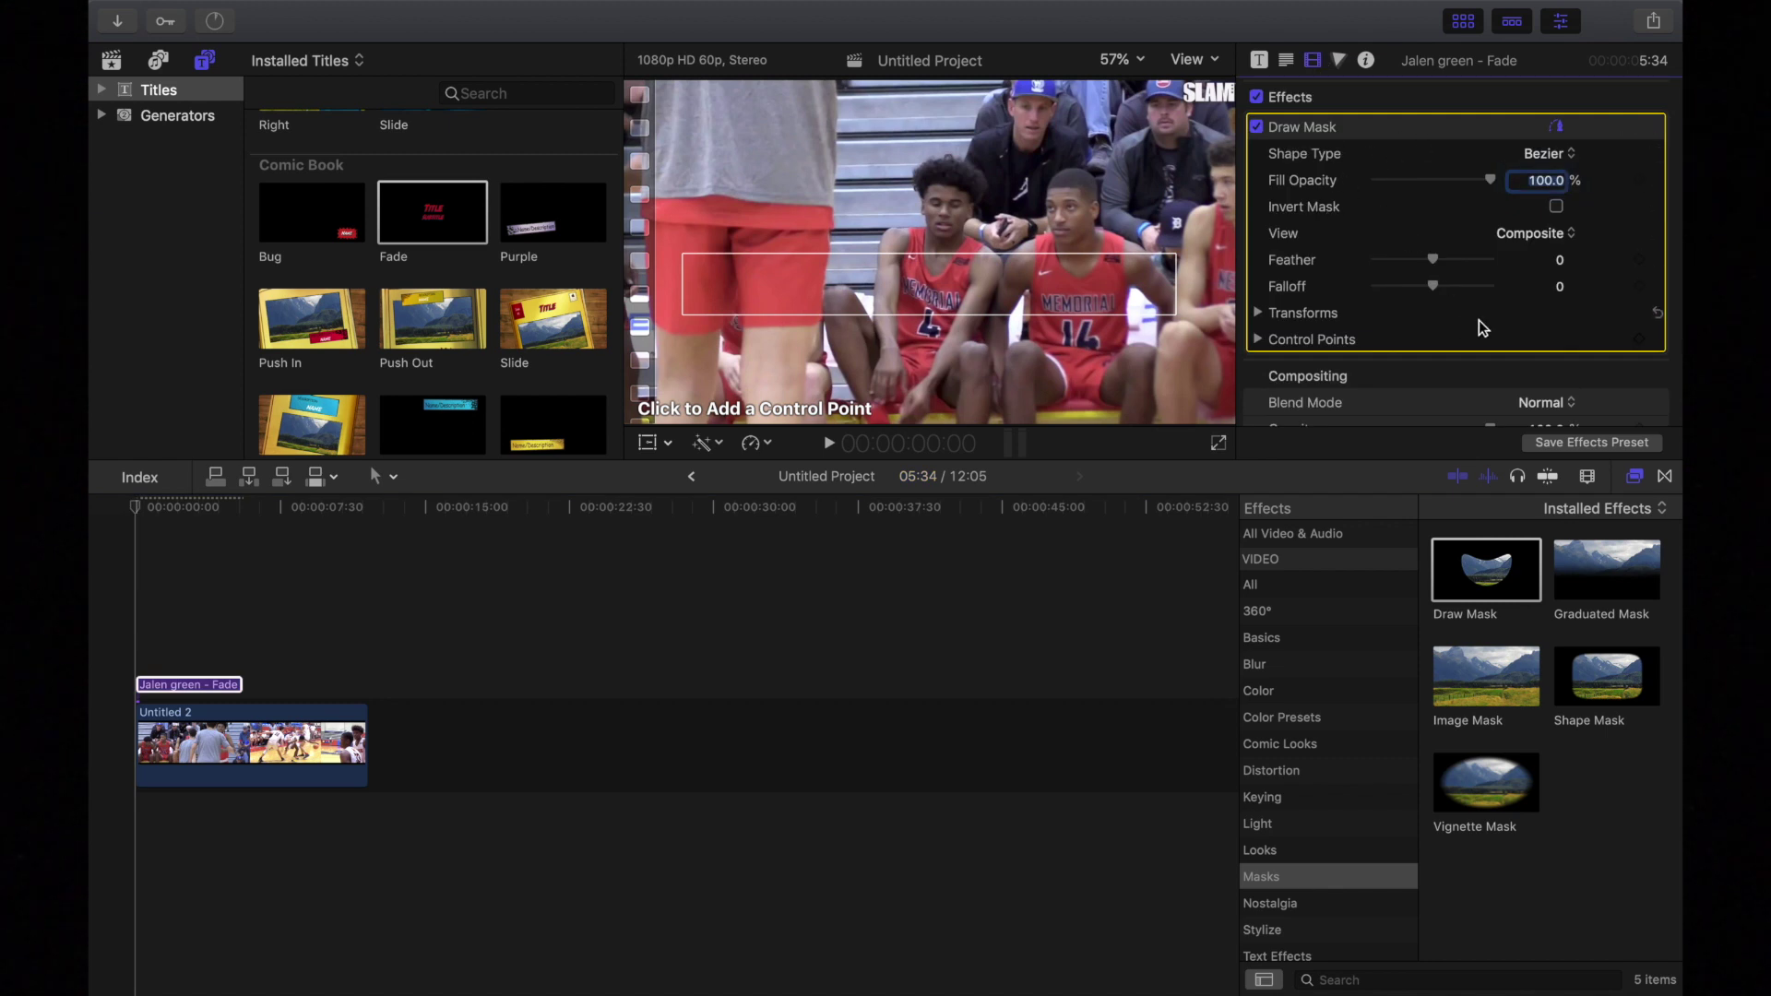
pyautogui.moveTo(1454, 338)
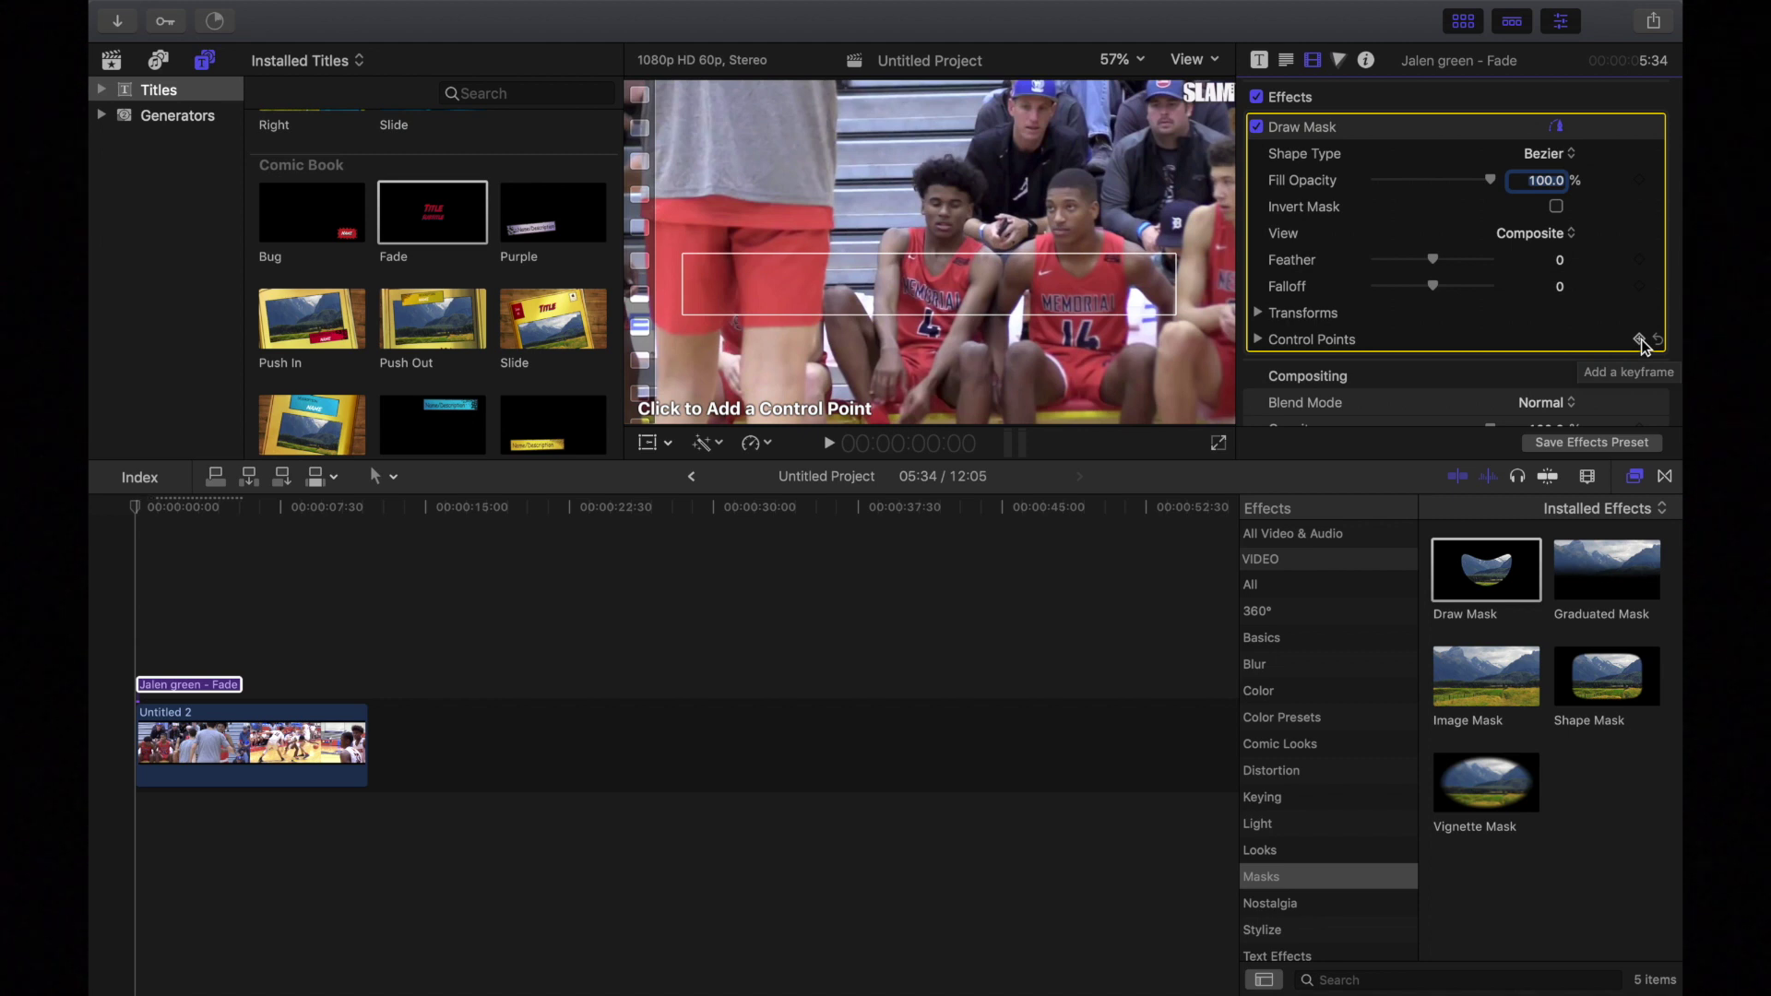
pyautogui.click(1640, 341)
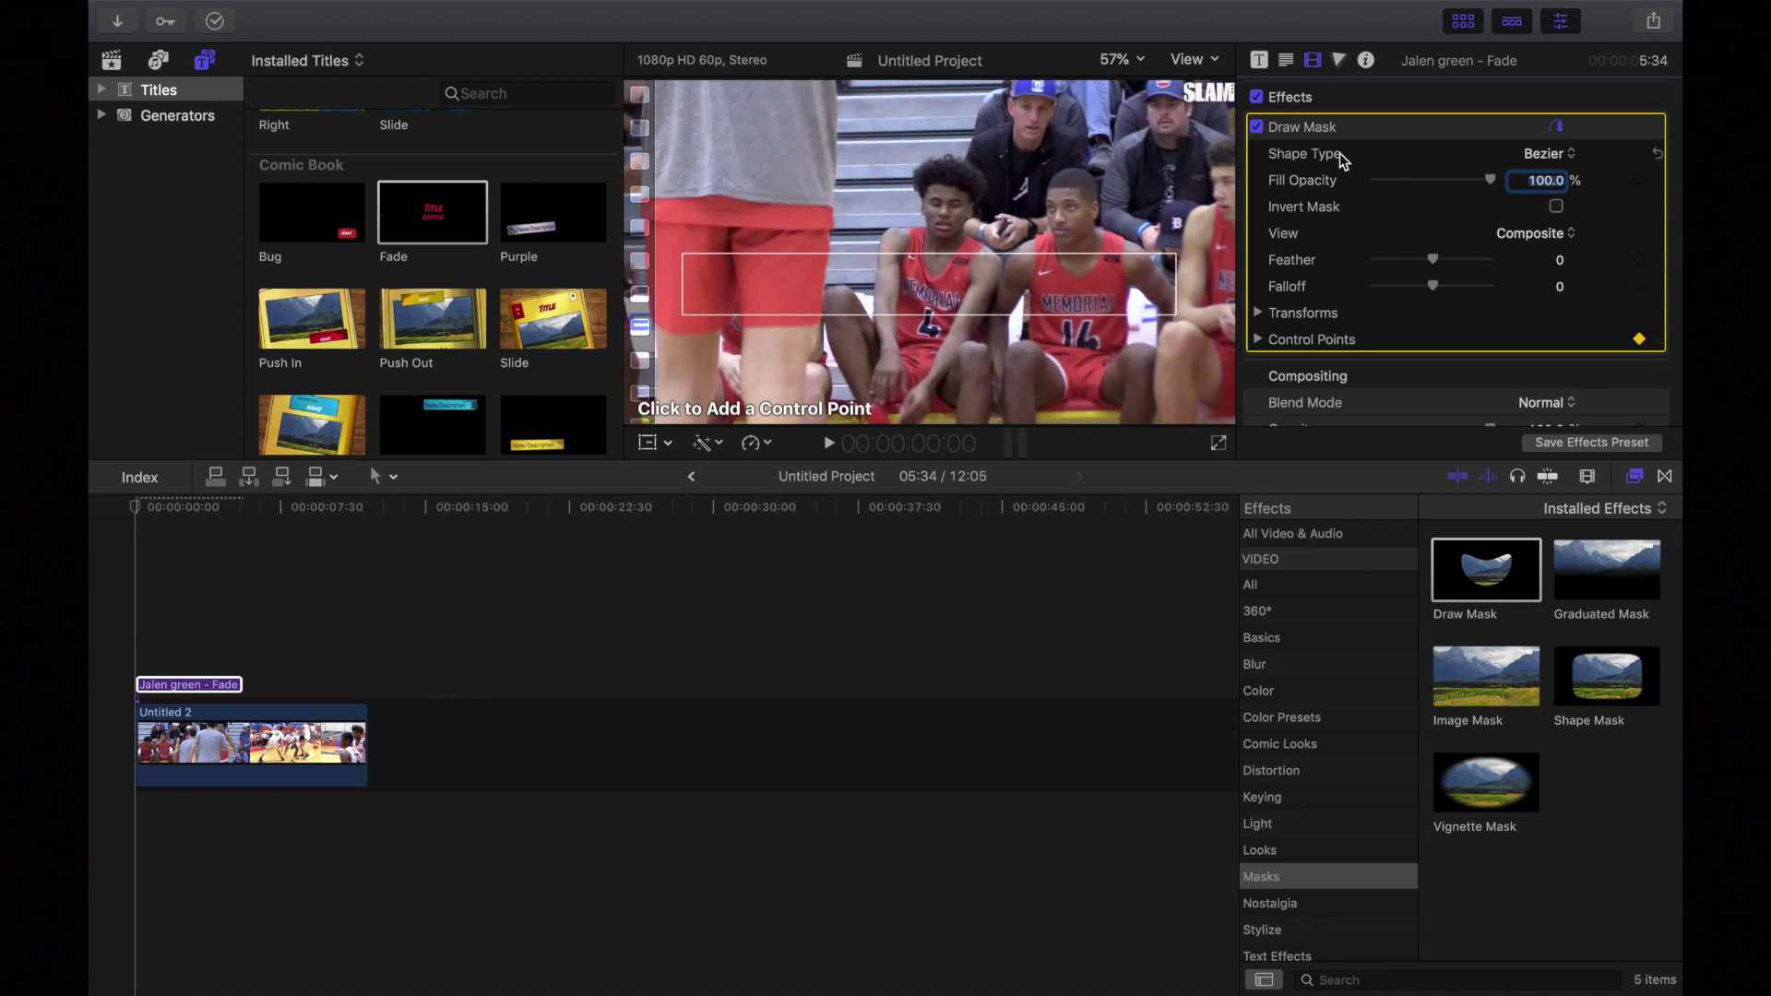
pyautogui.click(1121, 62)
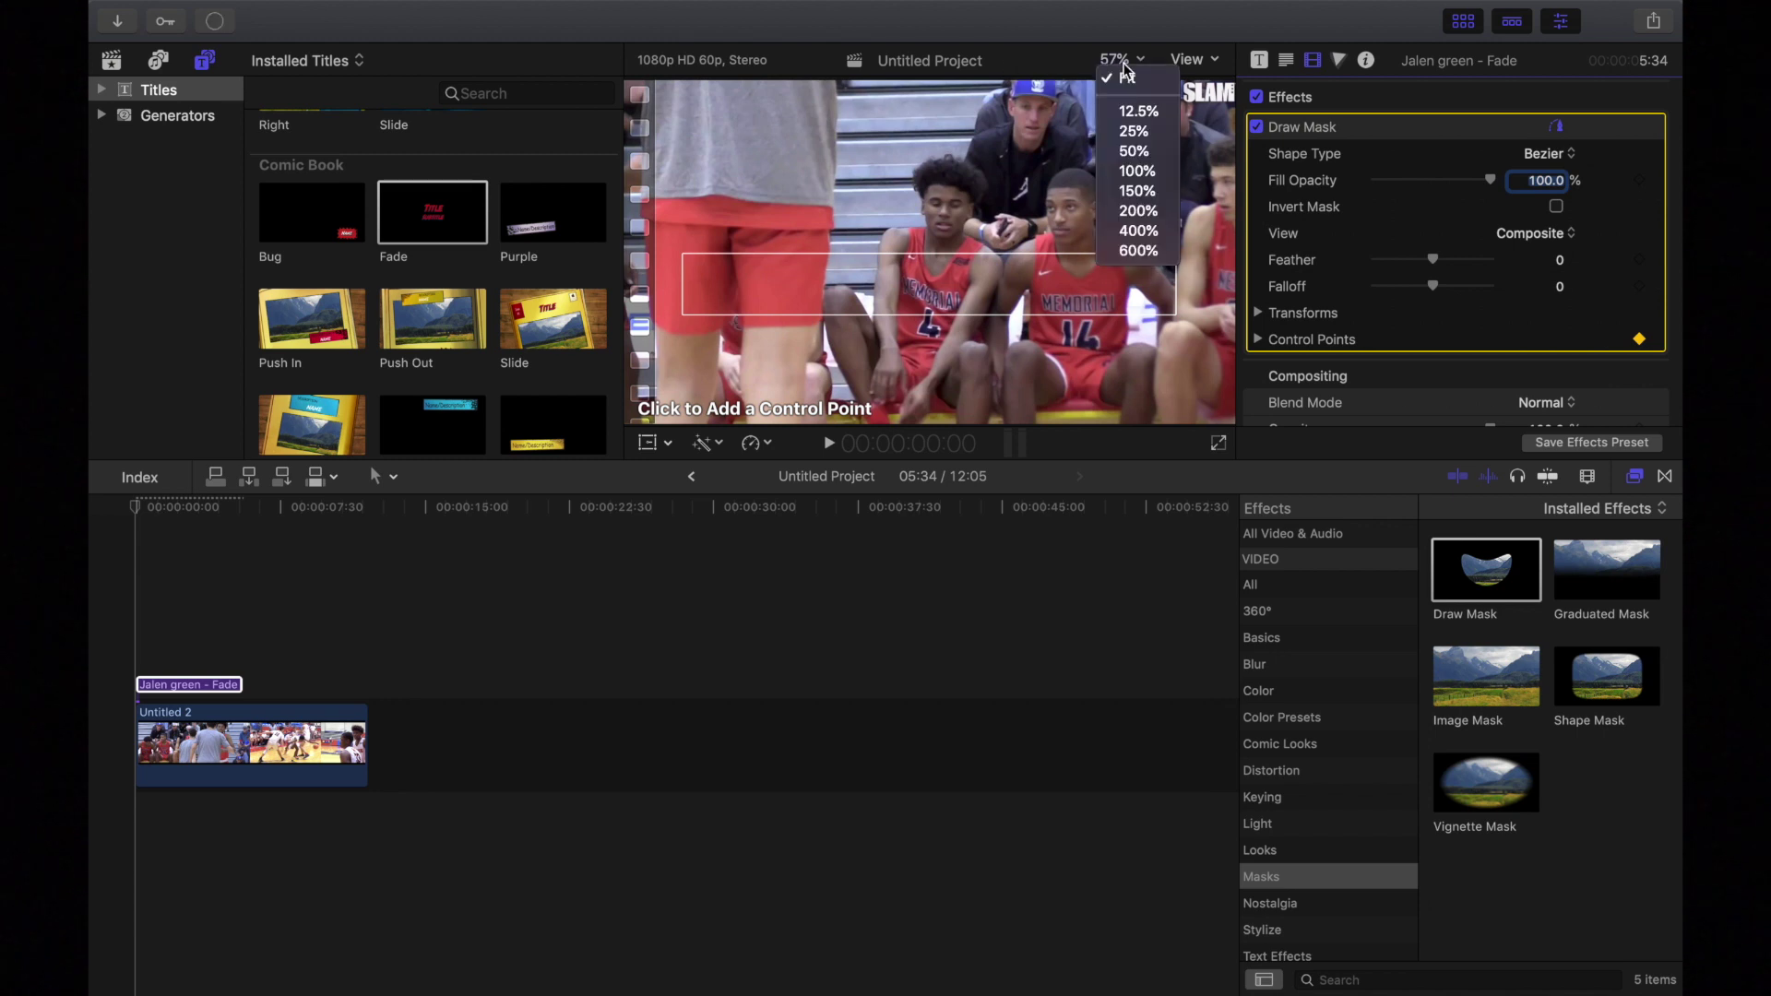
pyautogui.click(1134, 124)
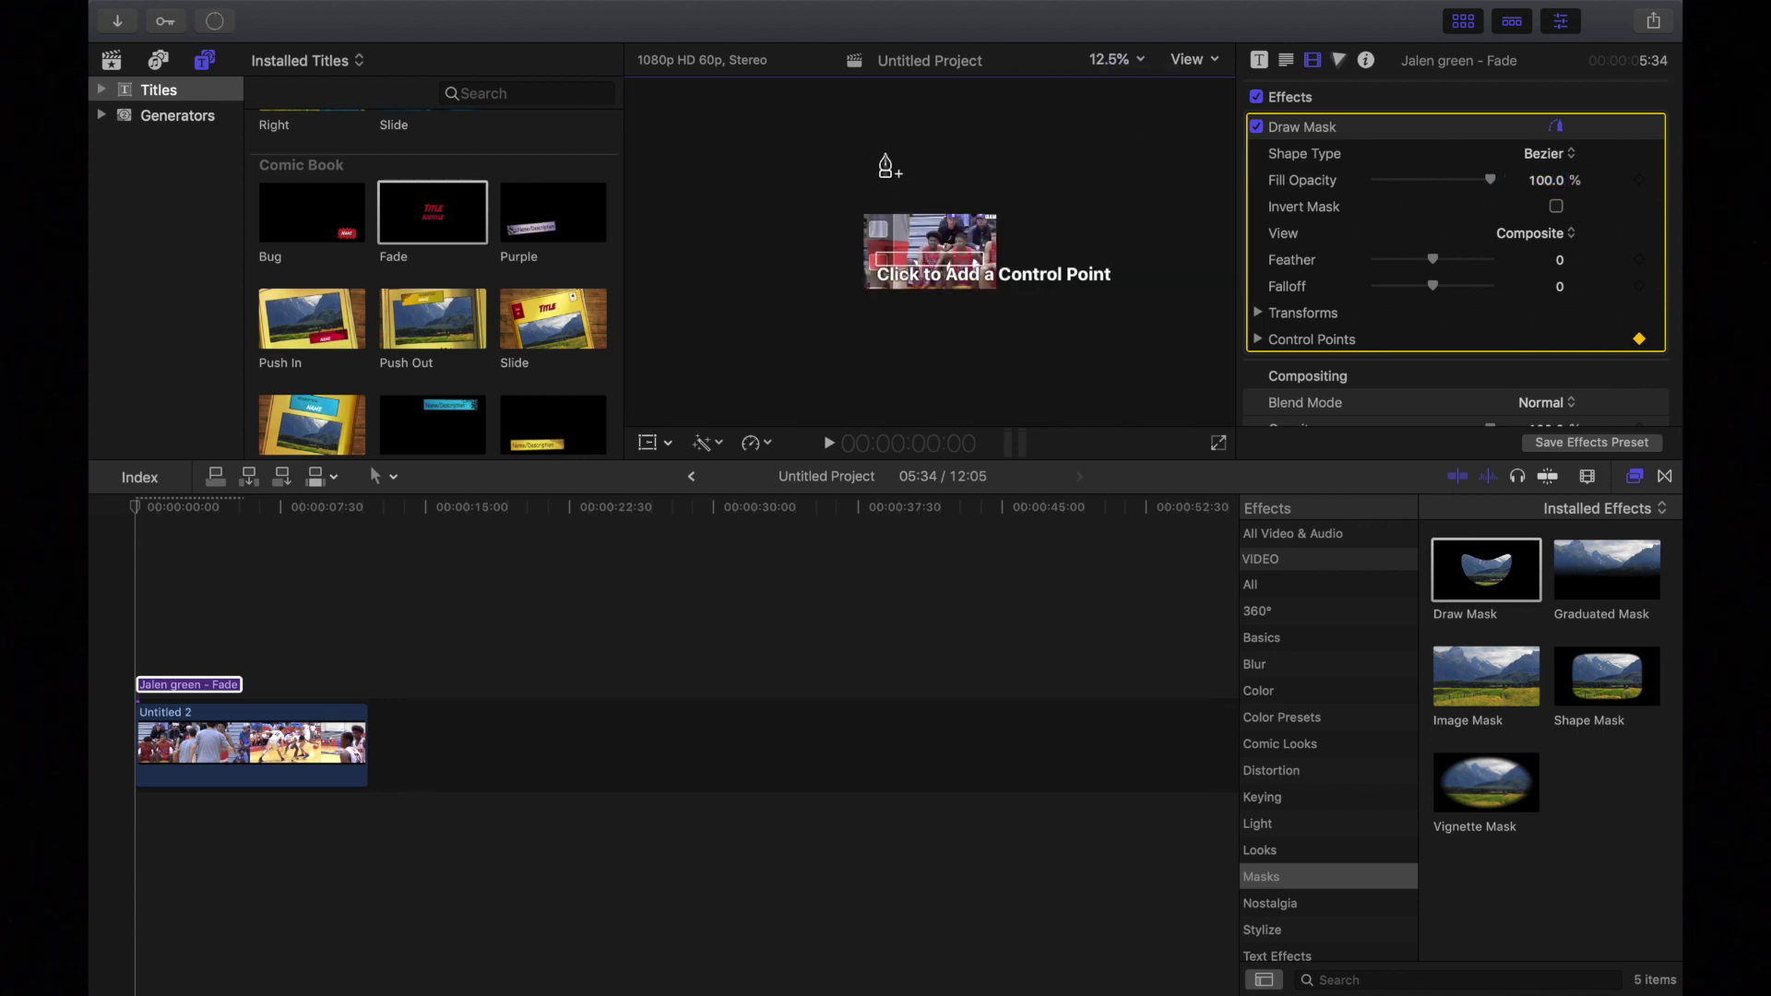
pyautogui.click(1124, 67)
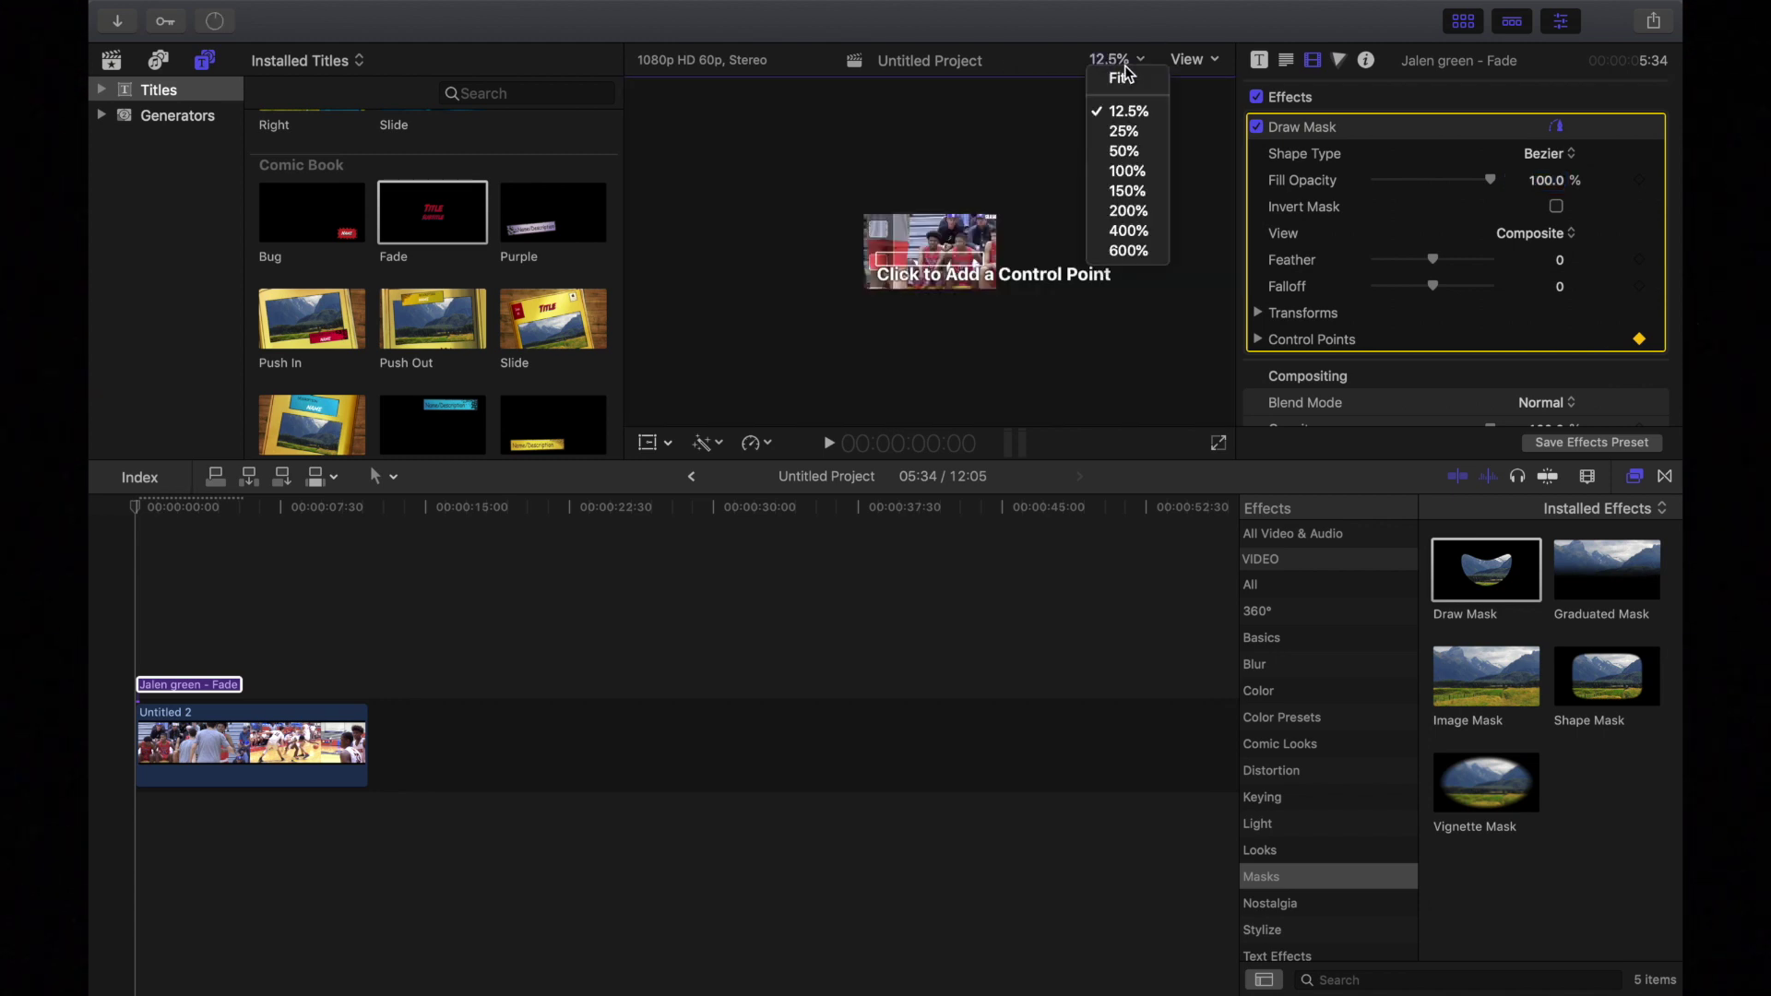
pyautogui.click(1121, 131)
# Place two mask points above and below the frame's left edge, then fit the viewer.
pyautogui.click(804, 153)
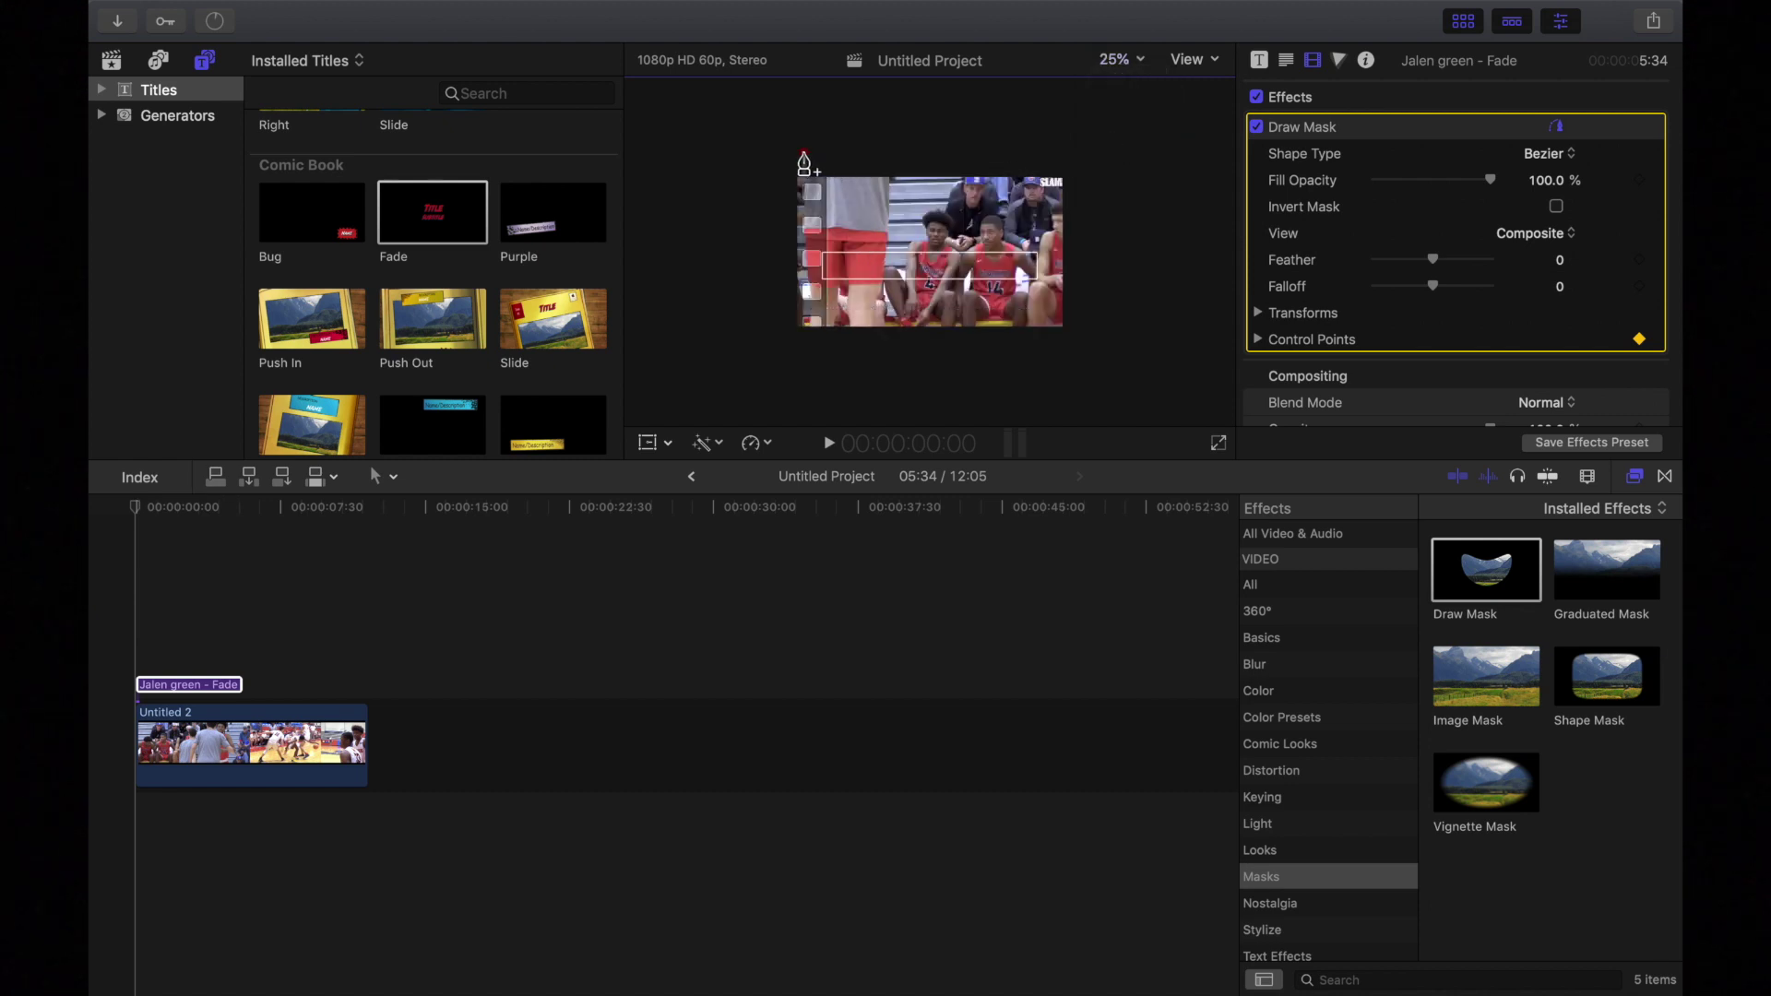
pyautogui.click(844, 152)
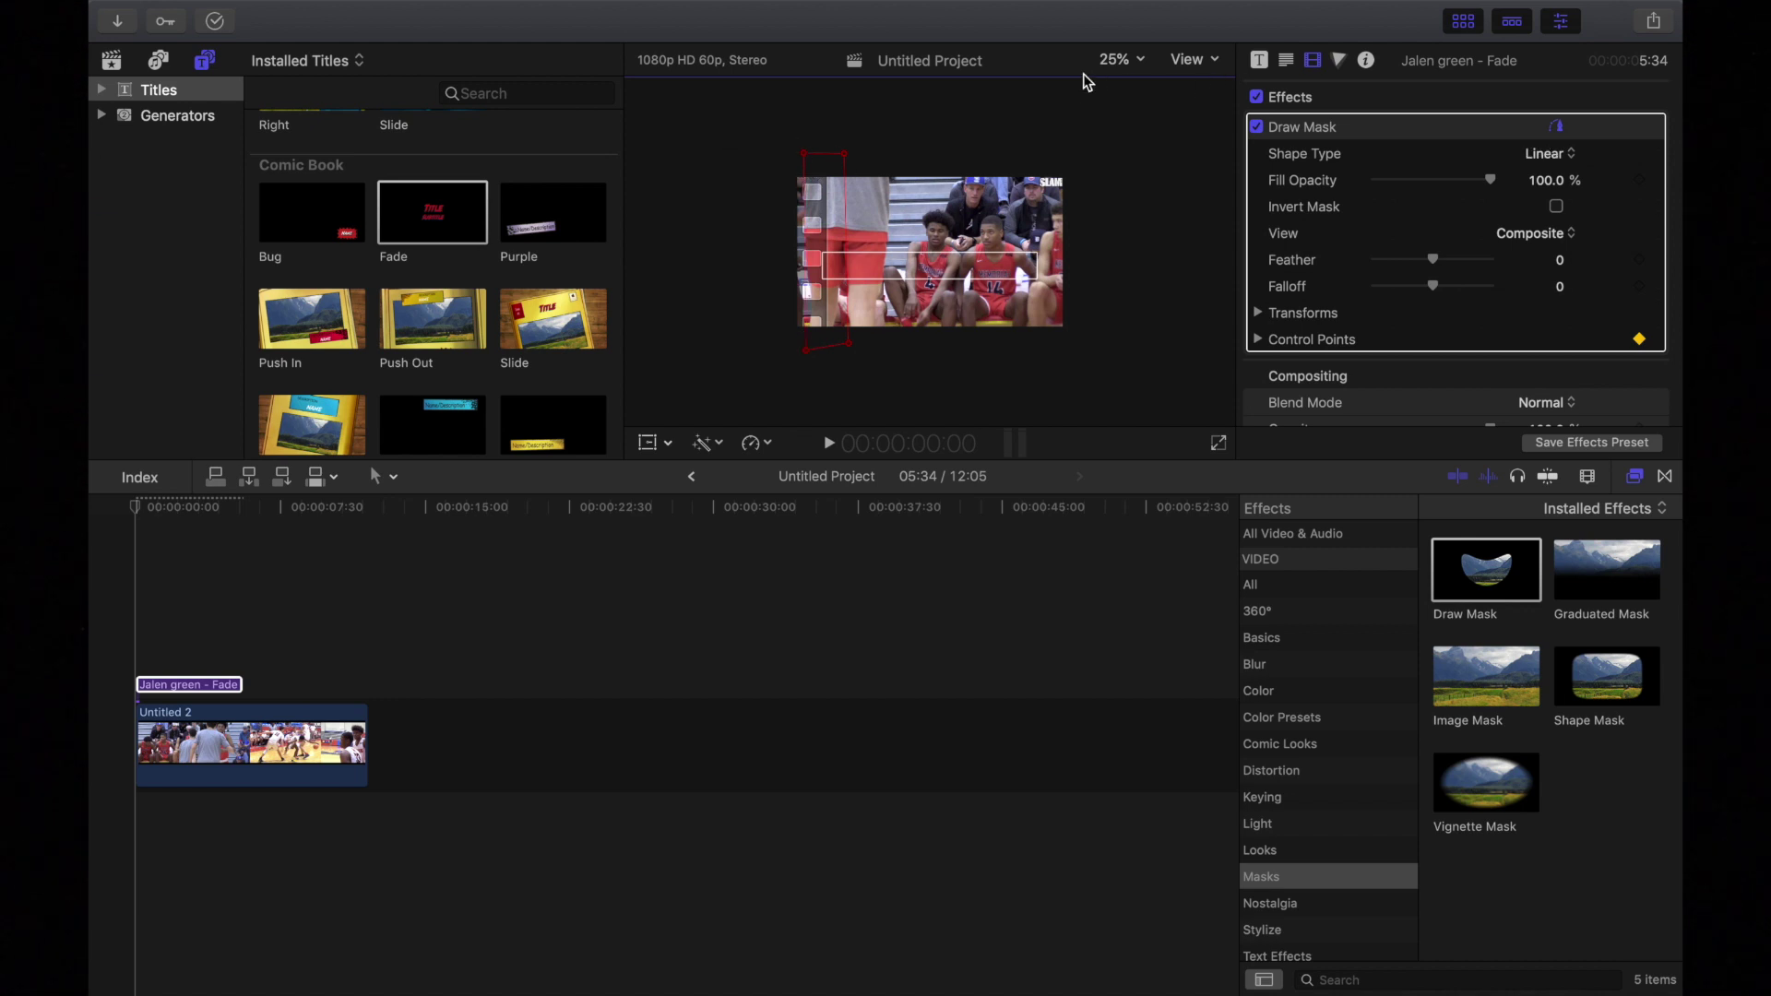
pyautogui.click(1140, 65)
pyautogui.click(1139, 74)
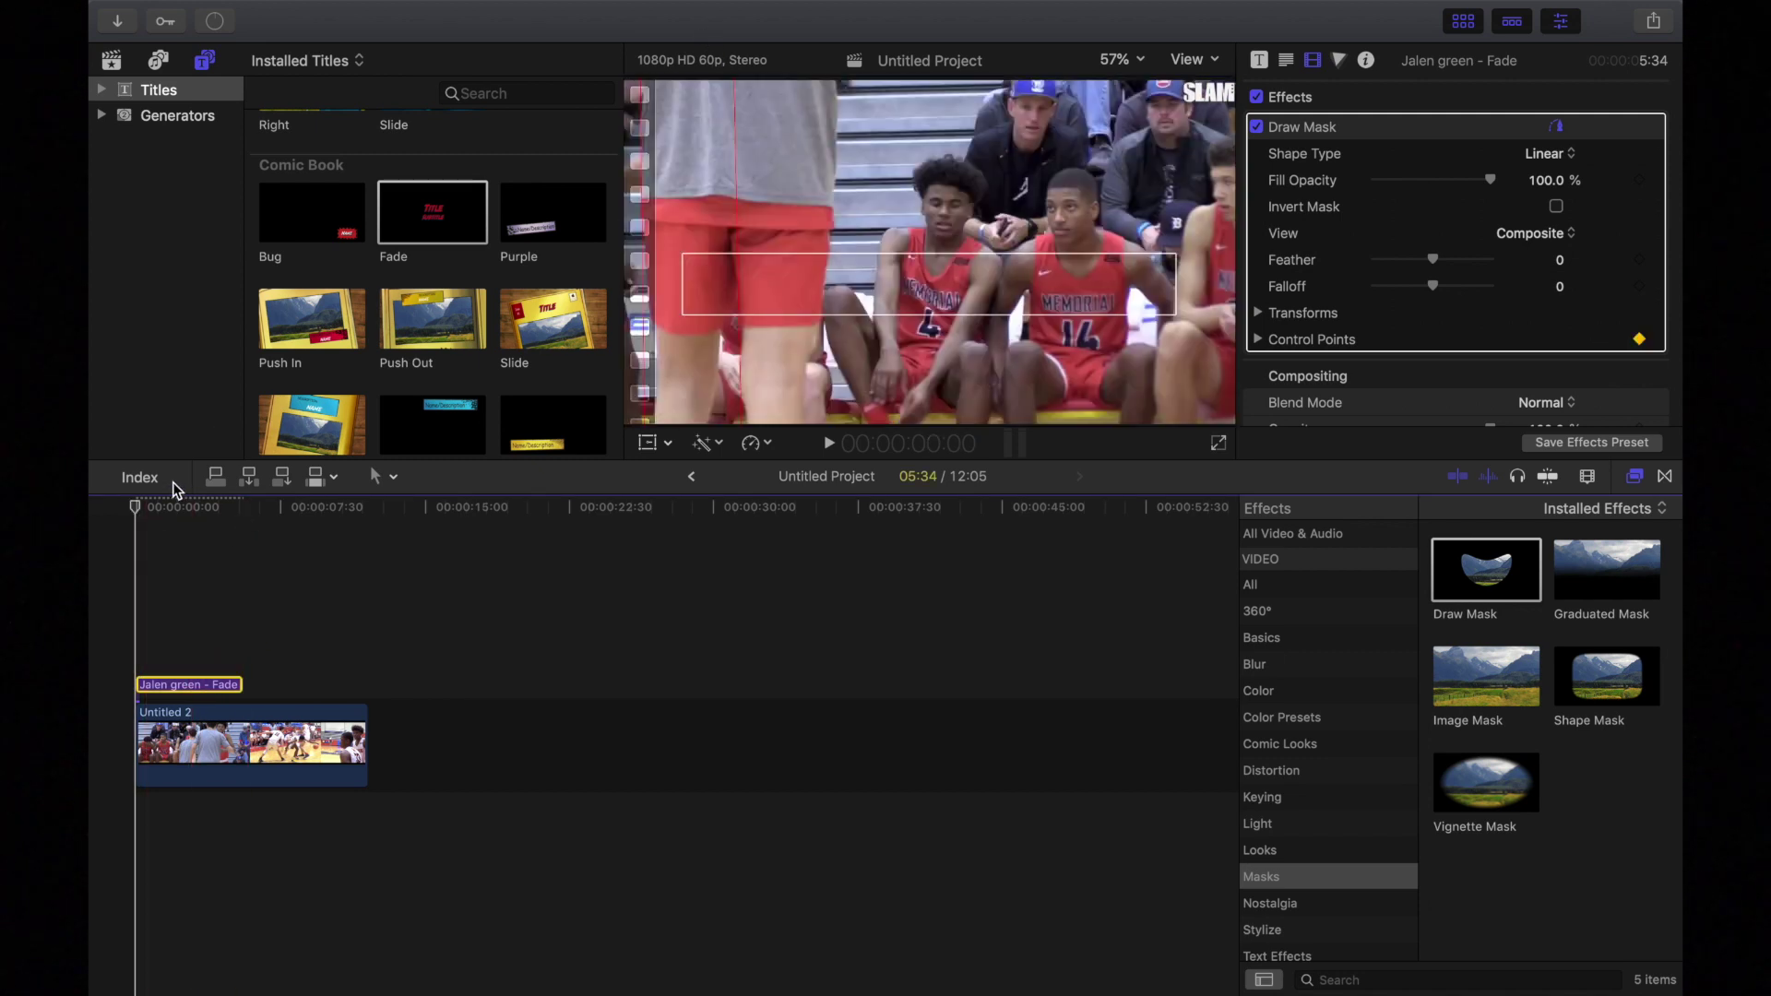
# Step forward frames and drag the mask edge right to begin revealing Jalen Green.
pyautogui.press('space')
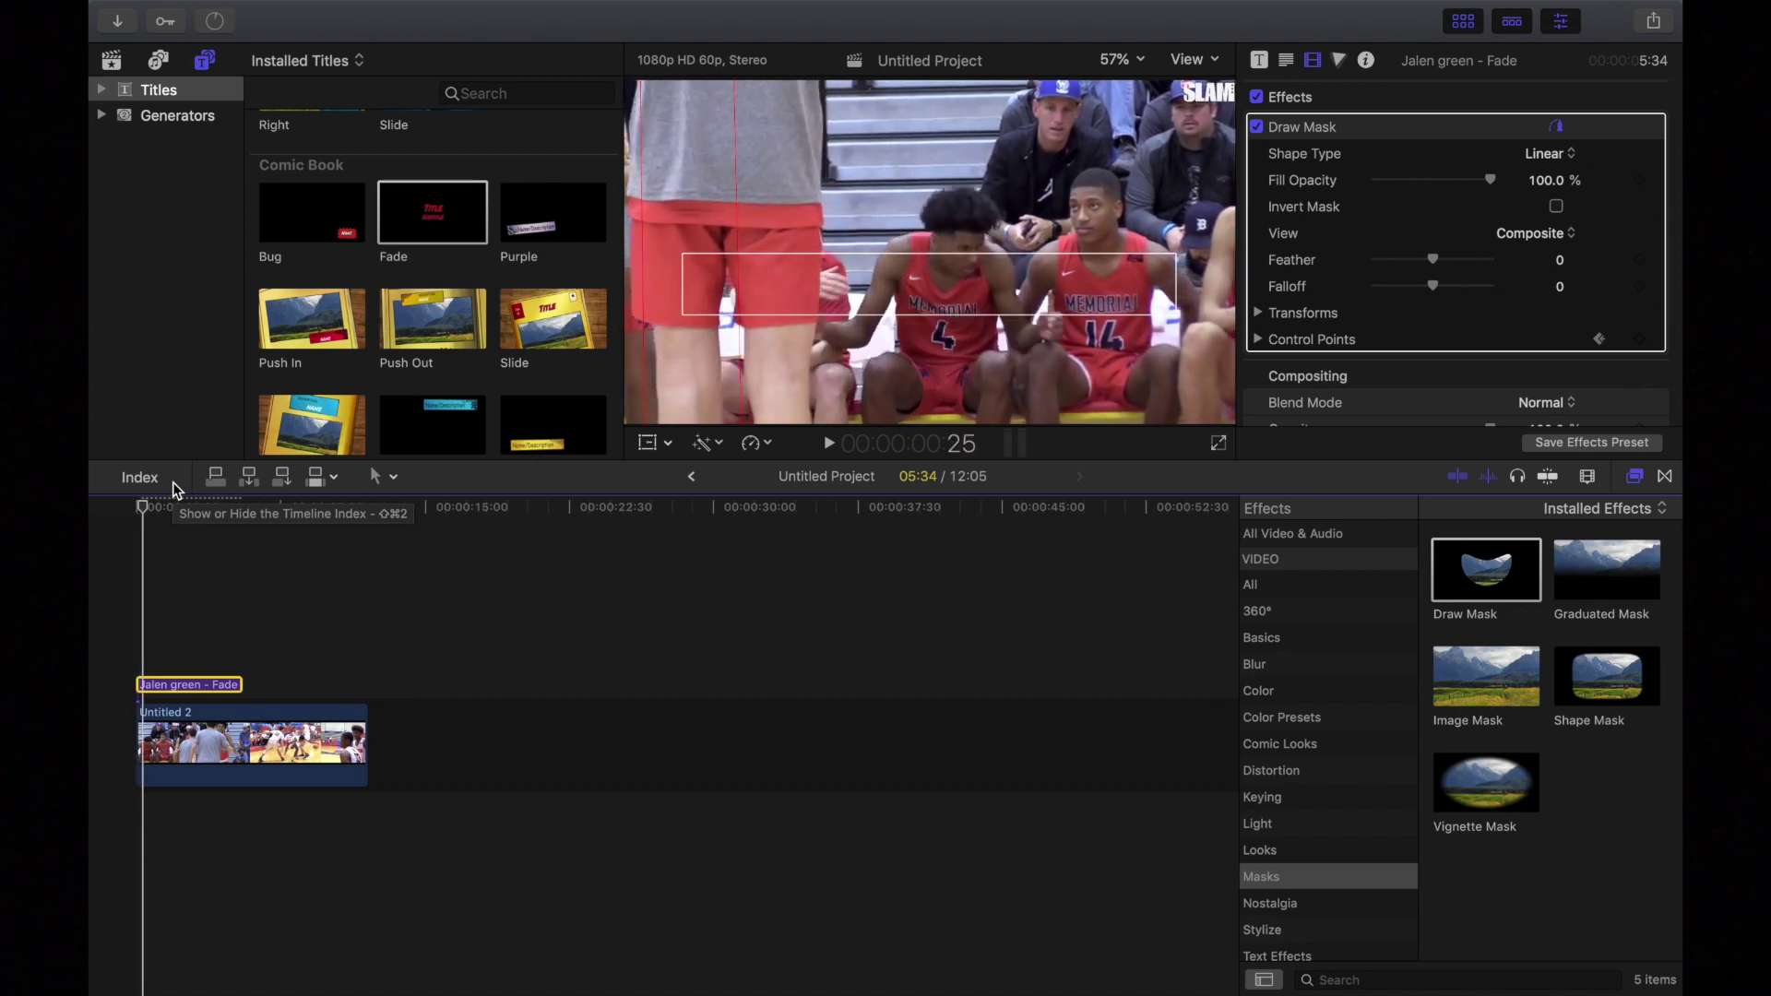
pyautogui.click(735, 175)
pyautogui.moveTo(735, 174); pyautogui.dragTo(855, 190)
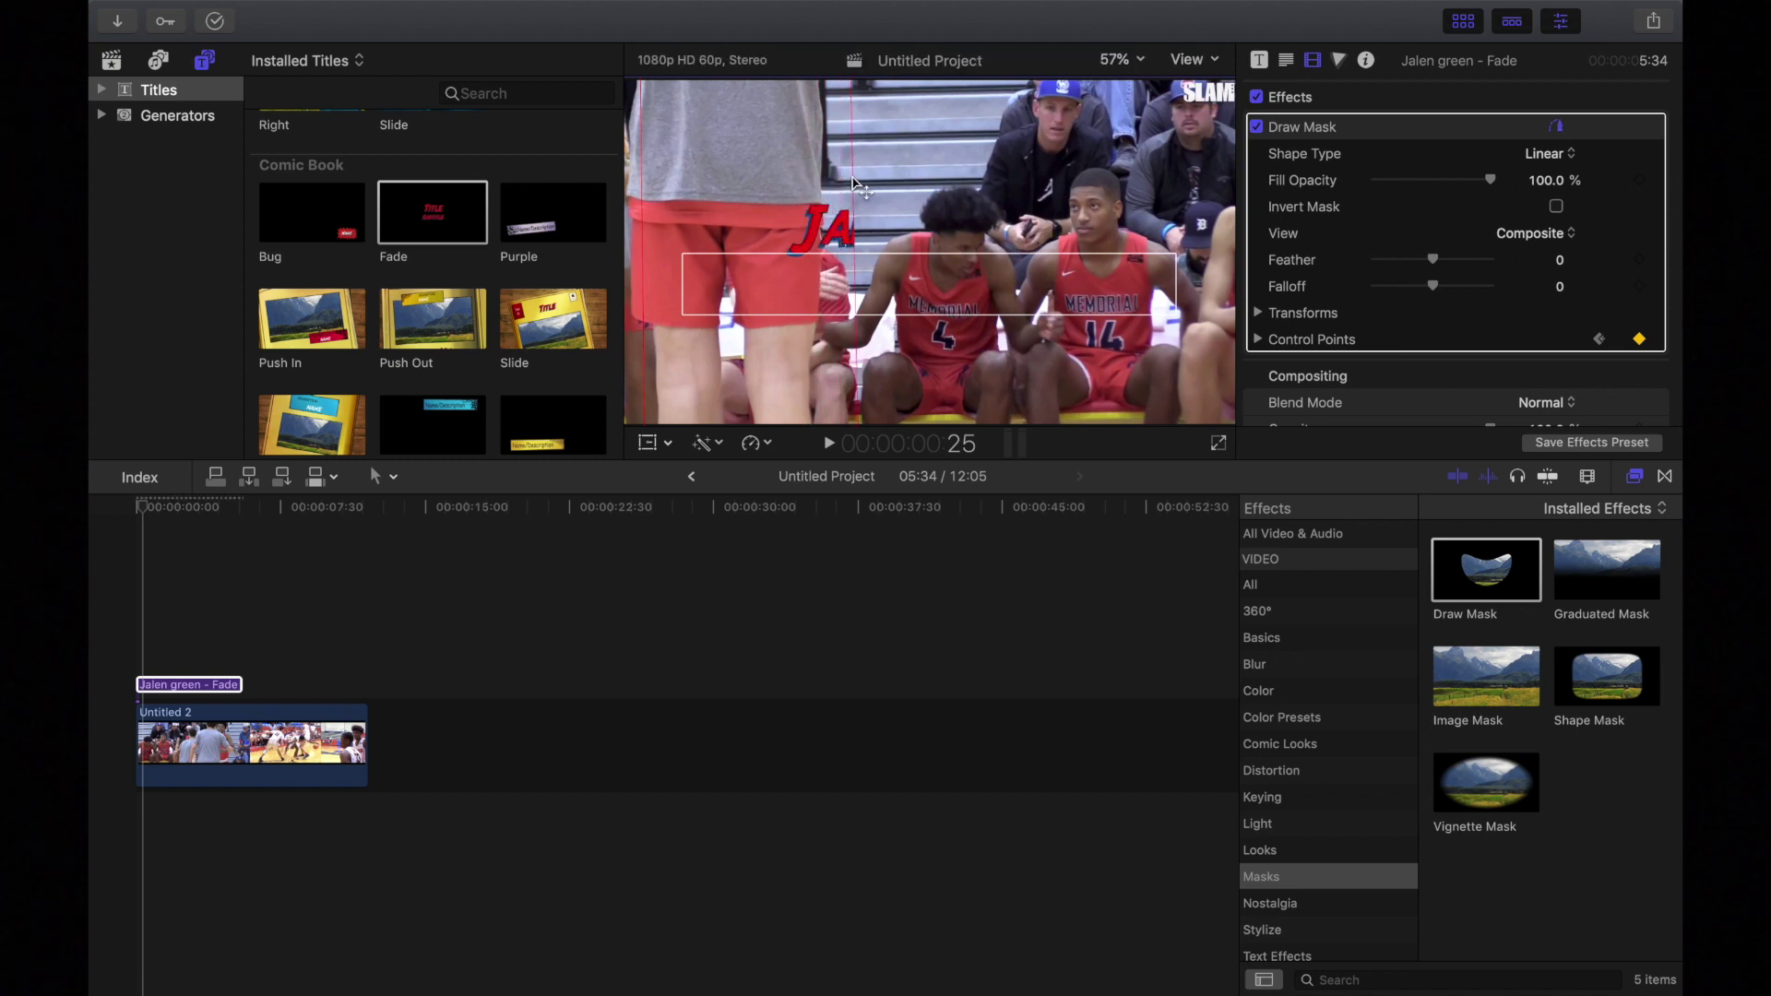
pyautogui.press('Right')
pyautogui.press('Right')
pyautogui.press('Right')
pyautogui.press('Right')
pyautogui.press('Right')
pyautogui.press('Right')
pyautogui.press('Right')
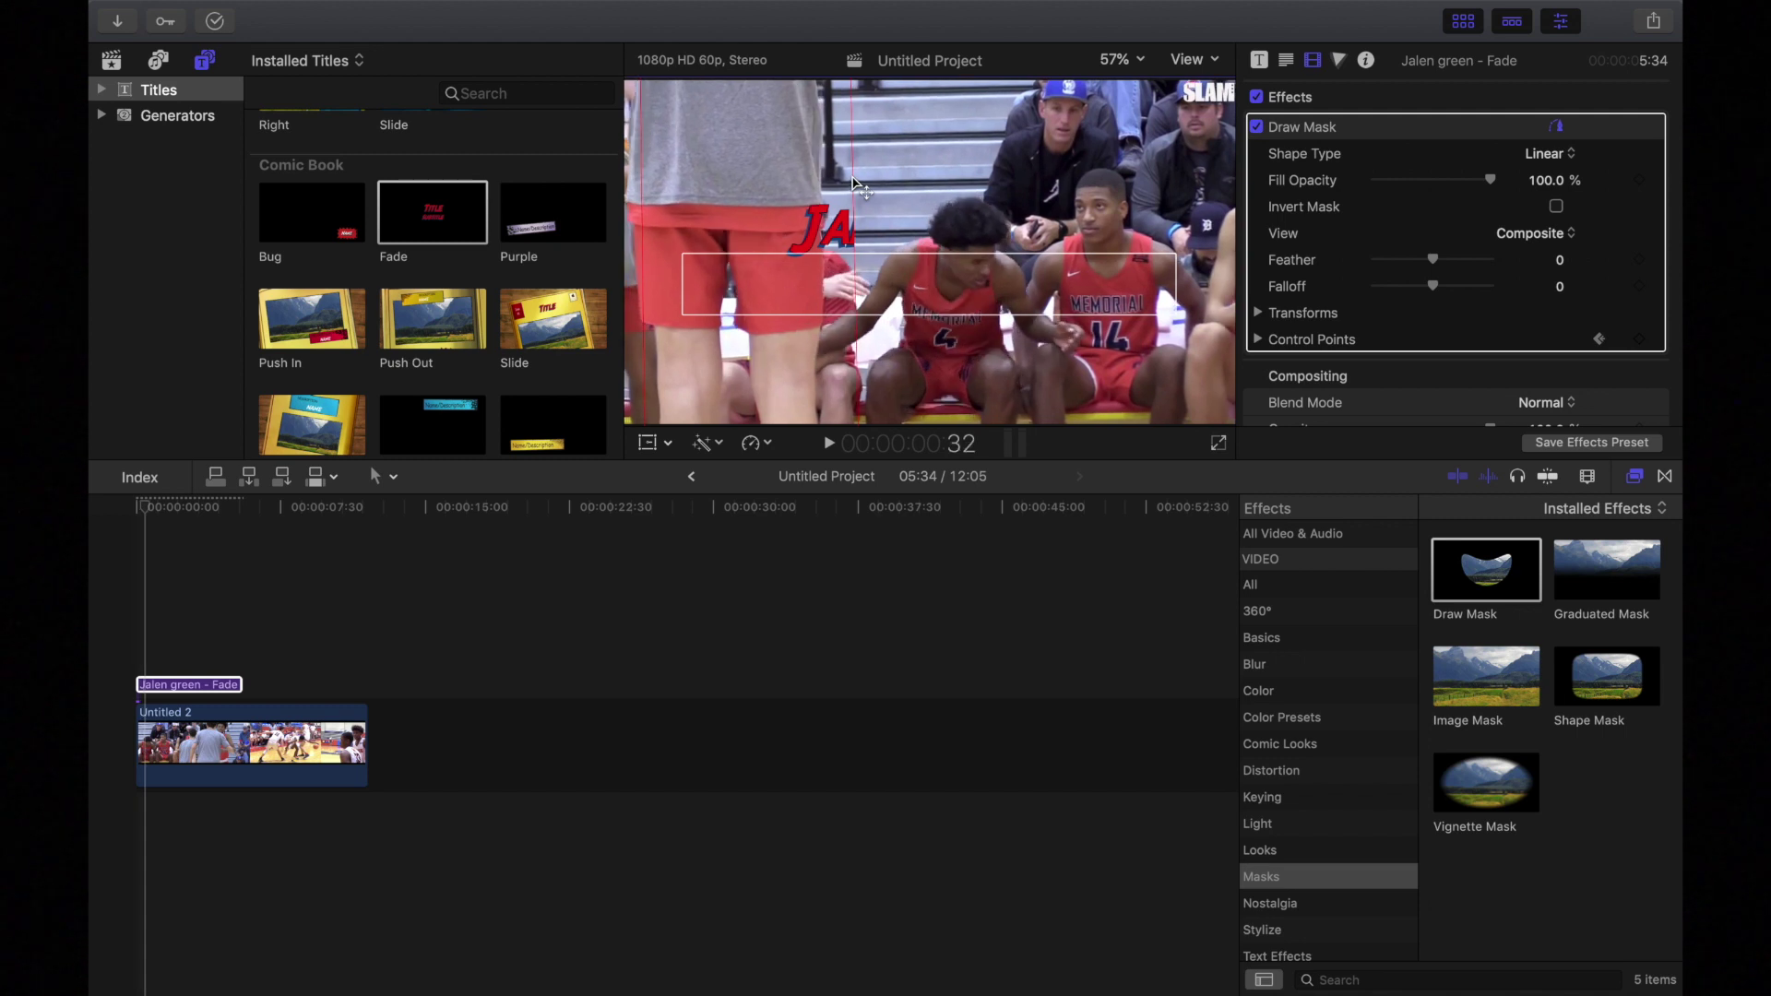
pyautogui.press('Right')
pyautogui.press('Right')
pyautogui.press('Right')
pyautogui.press('Right')
pyautogui.press('Right')
pyautogui.press('Right')
pyautogui.press('Right')
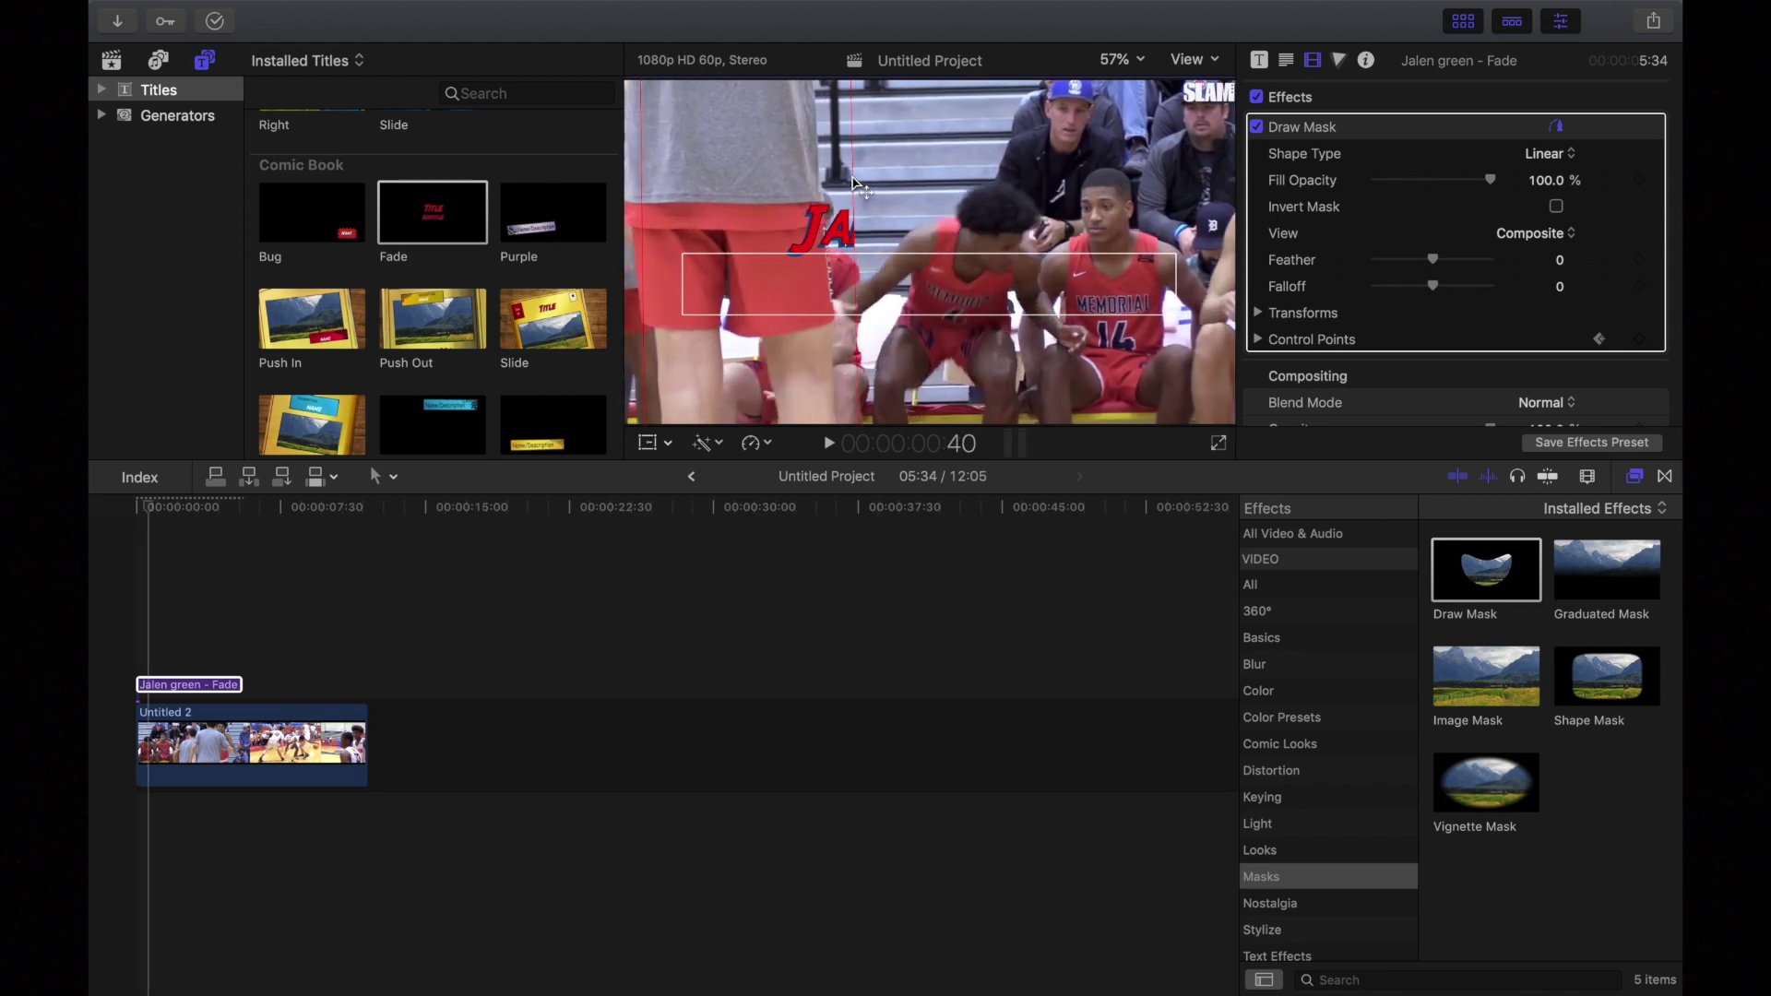
pyautogui.press('Right')
pyautogui.press('Right')
pyautogui.press('Right')
pyautogui.press('Right')
pyautogui.press('Right')
pyautogui.press('Right')
pyautogui.press('Right')
pyautogui.press('Right')
pyautogui.press('Right')
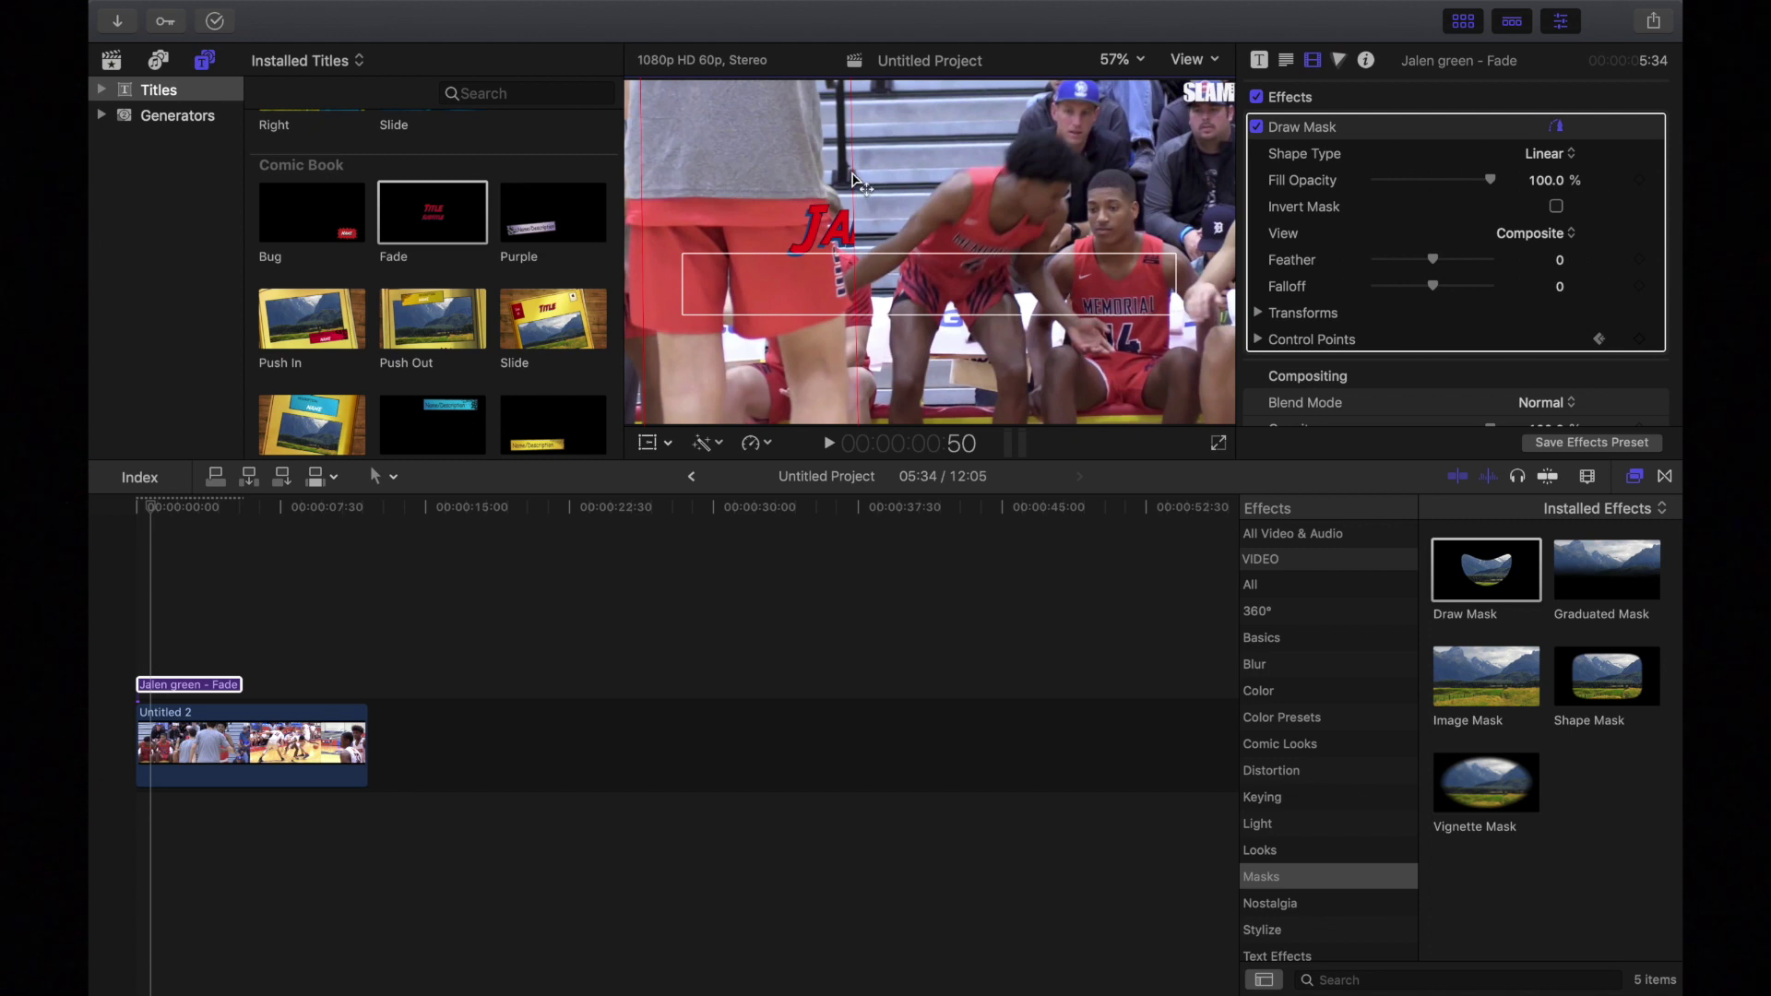
pyautogui.moveTo(854, 182); pyautogui.dragTo(931, 189)
# Advance further and push the mask edge right across more of Jalen Green's letters.
pyautogui.press('Right')
pyautogui.press('Right')
pyautogui.press('Right')
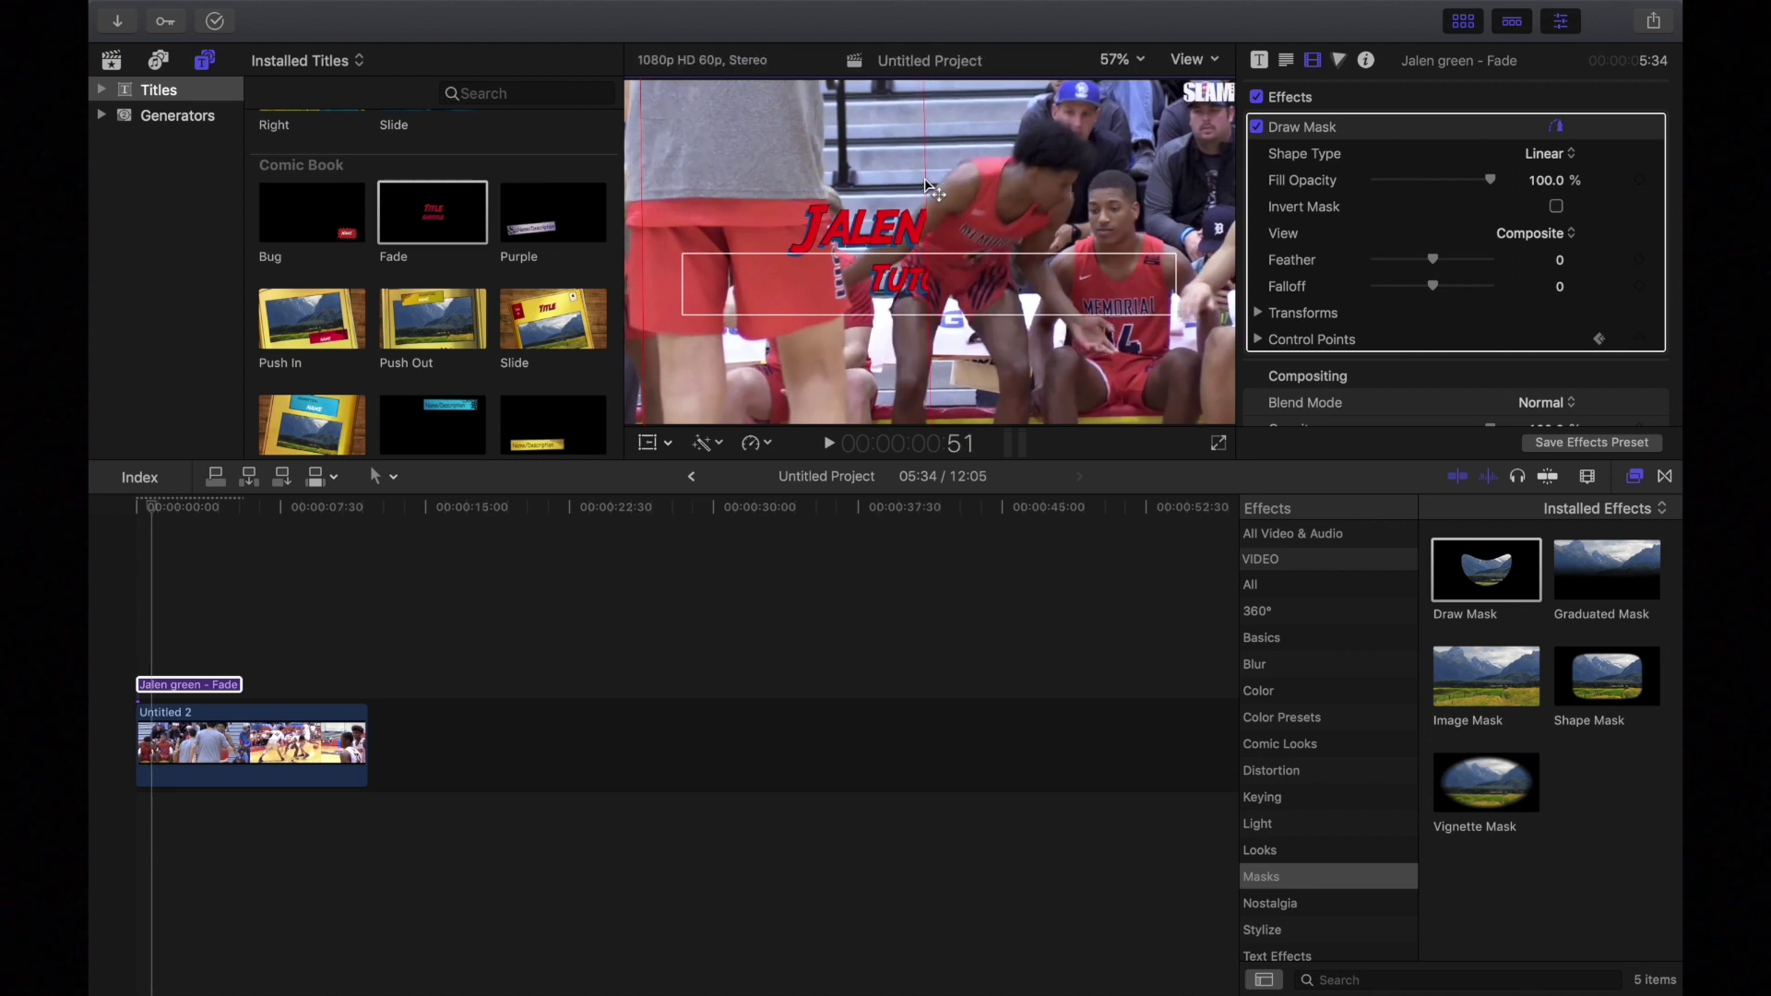
pyautogui.press('Right')
pyautogui.press('Right')
pyautogui.press('Right')
pyautogui.press('Right')
pyautogui.press('Right')
pyautogui.press('Right')
pyautogui.press('Right')
pyautogui.press('Right')
pyautogui.press('Right')
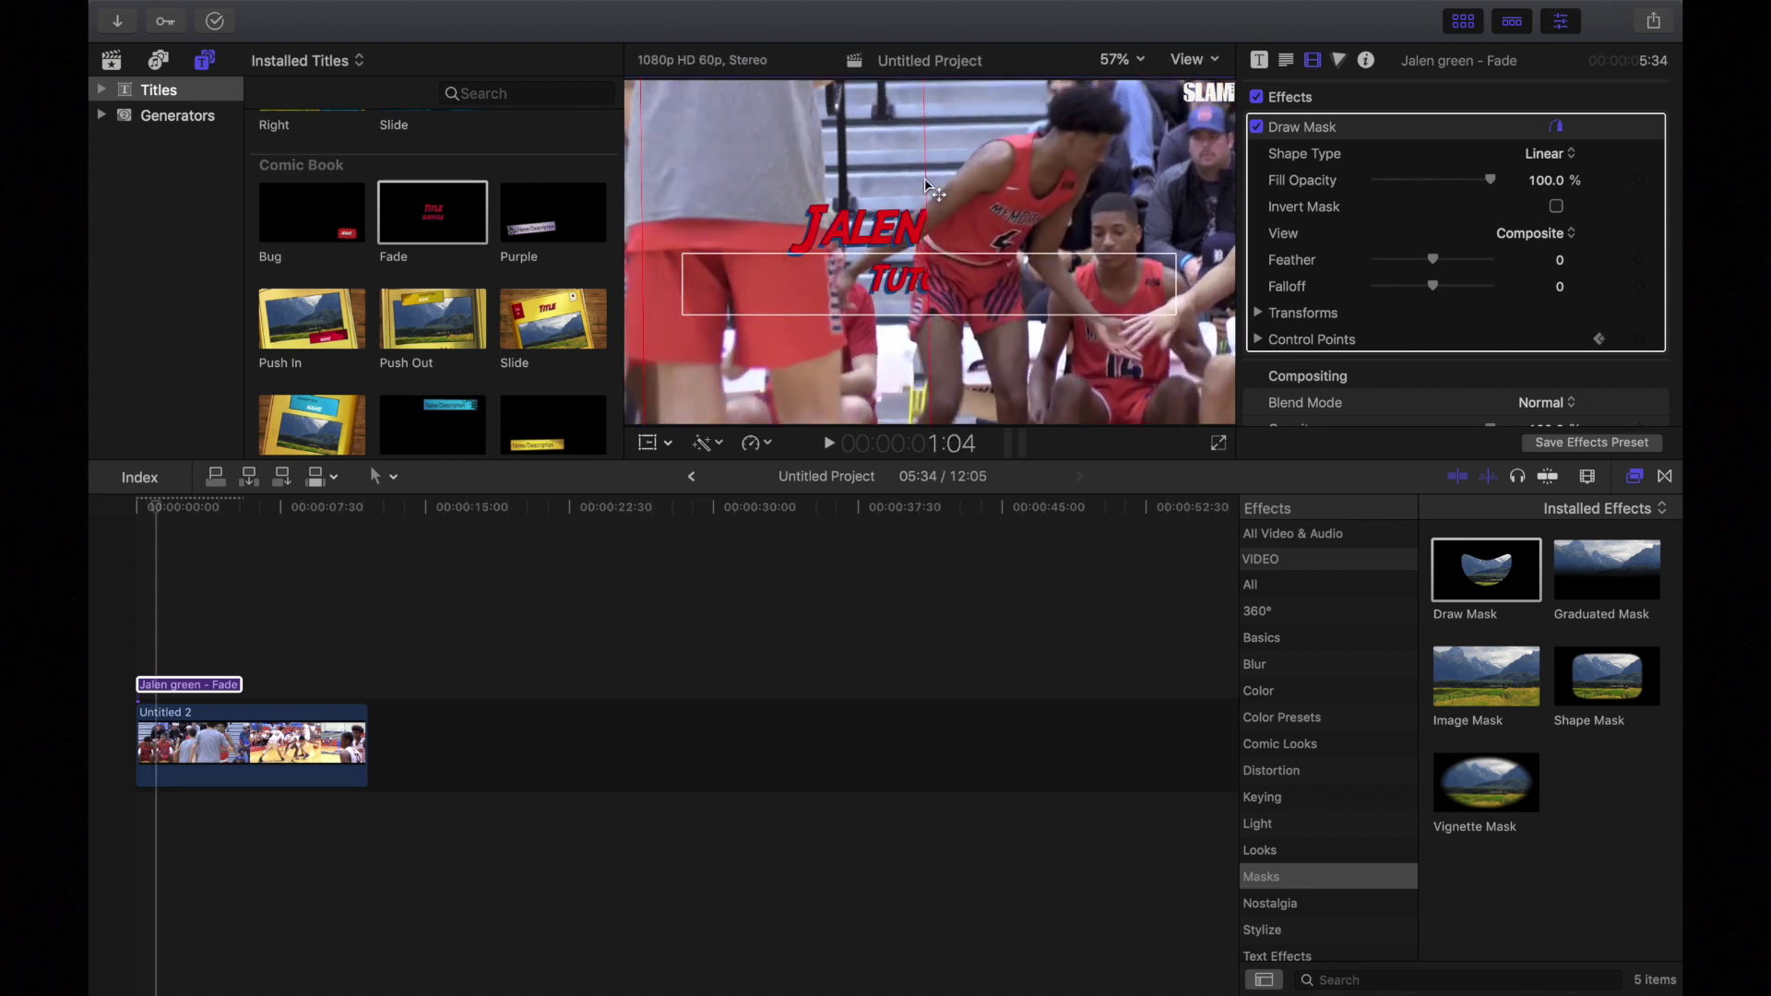
pyautogui.press('Right')
pyautogui.press('Right')
pyautogui.press('Right')
pyautogui.press('Right')
pyautogui.press('Right')
pyautogui.press('Right')
pyautogui.press('Right')
pyautogui.press('Right')
pyautogui.press('Right')
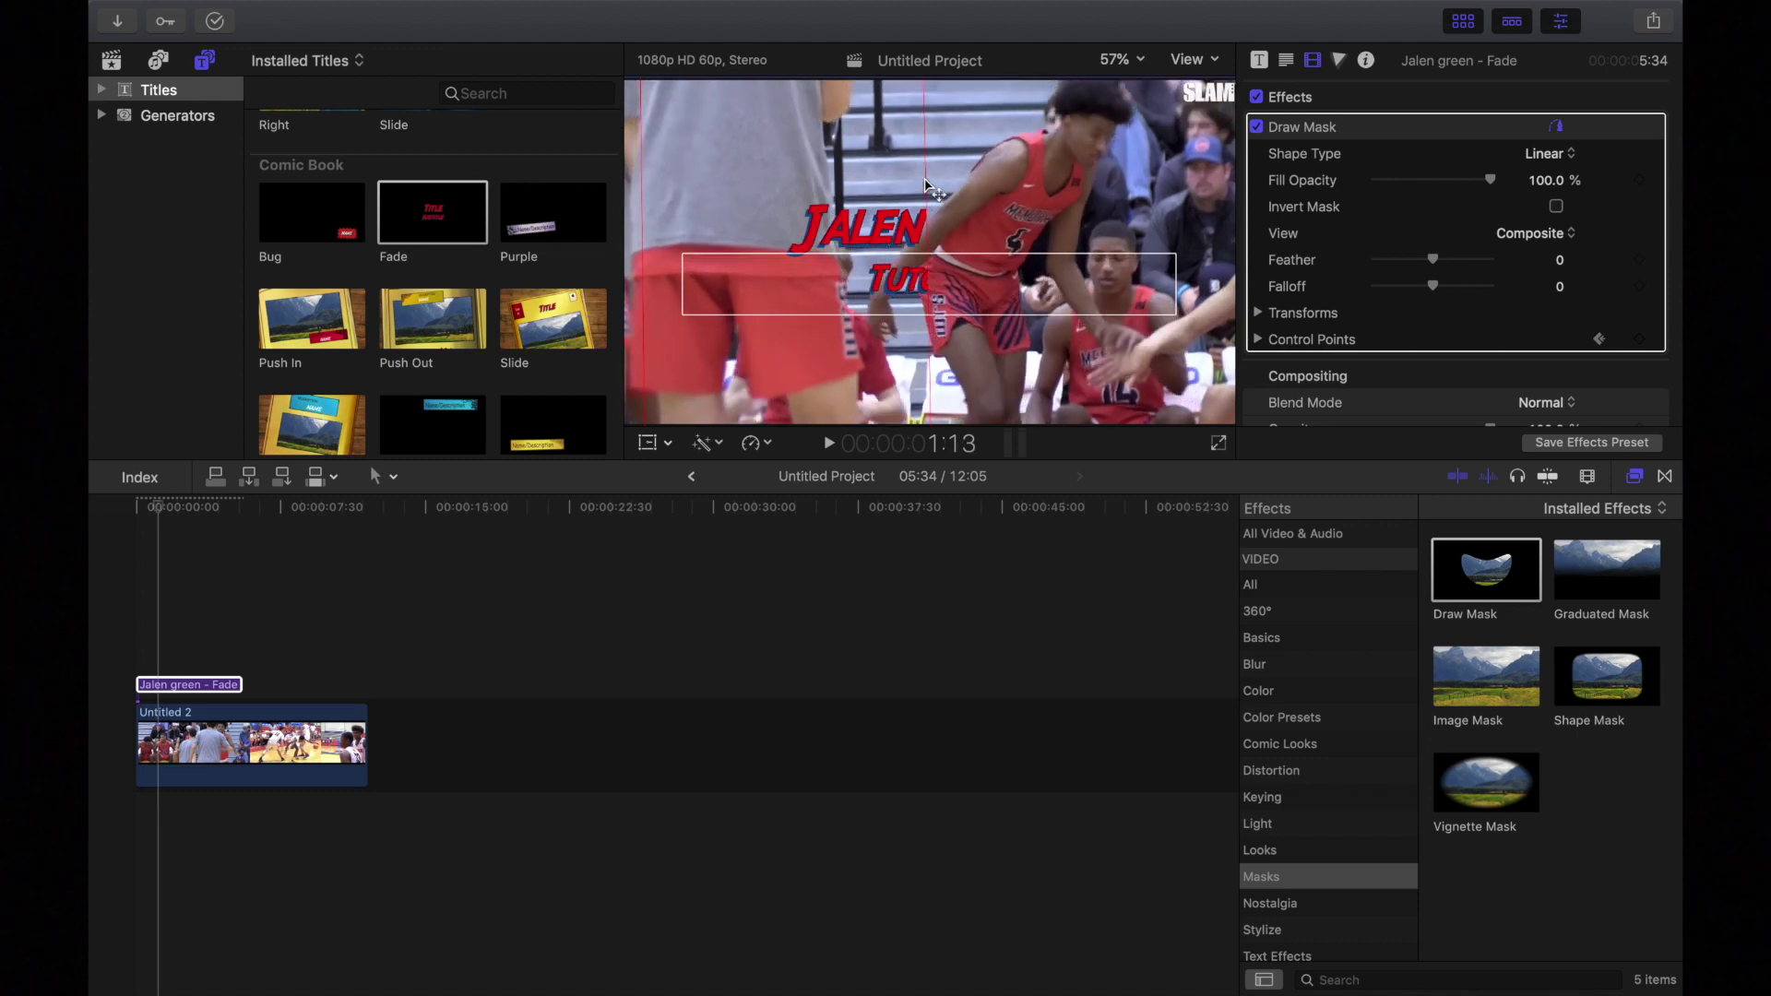
pyautogui.press('Right')
pyautogui.moveTo(925, 184); pyautogui.dragTo(980, 189)
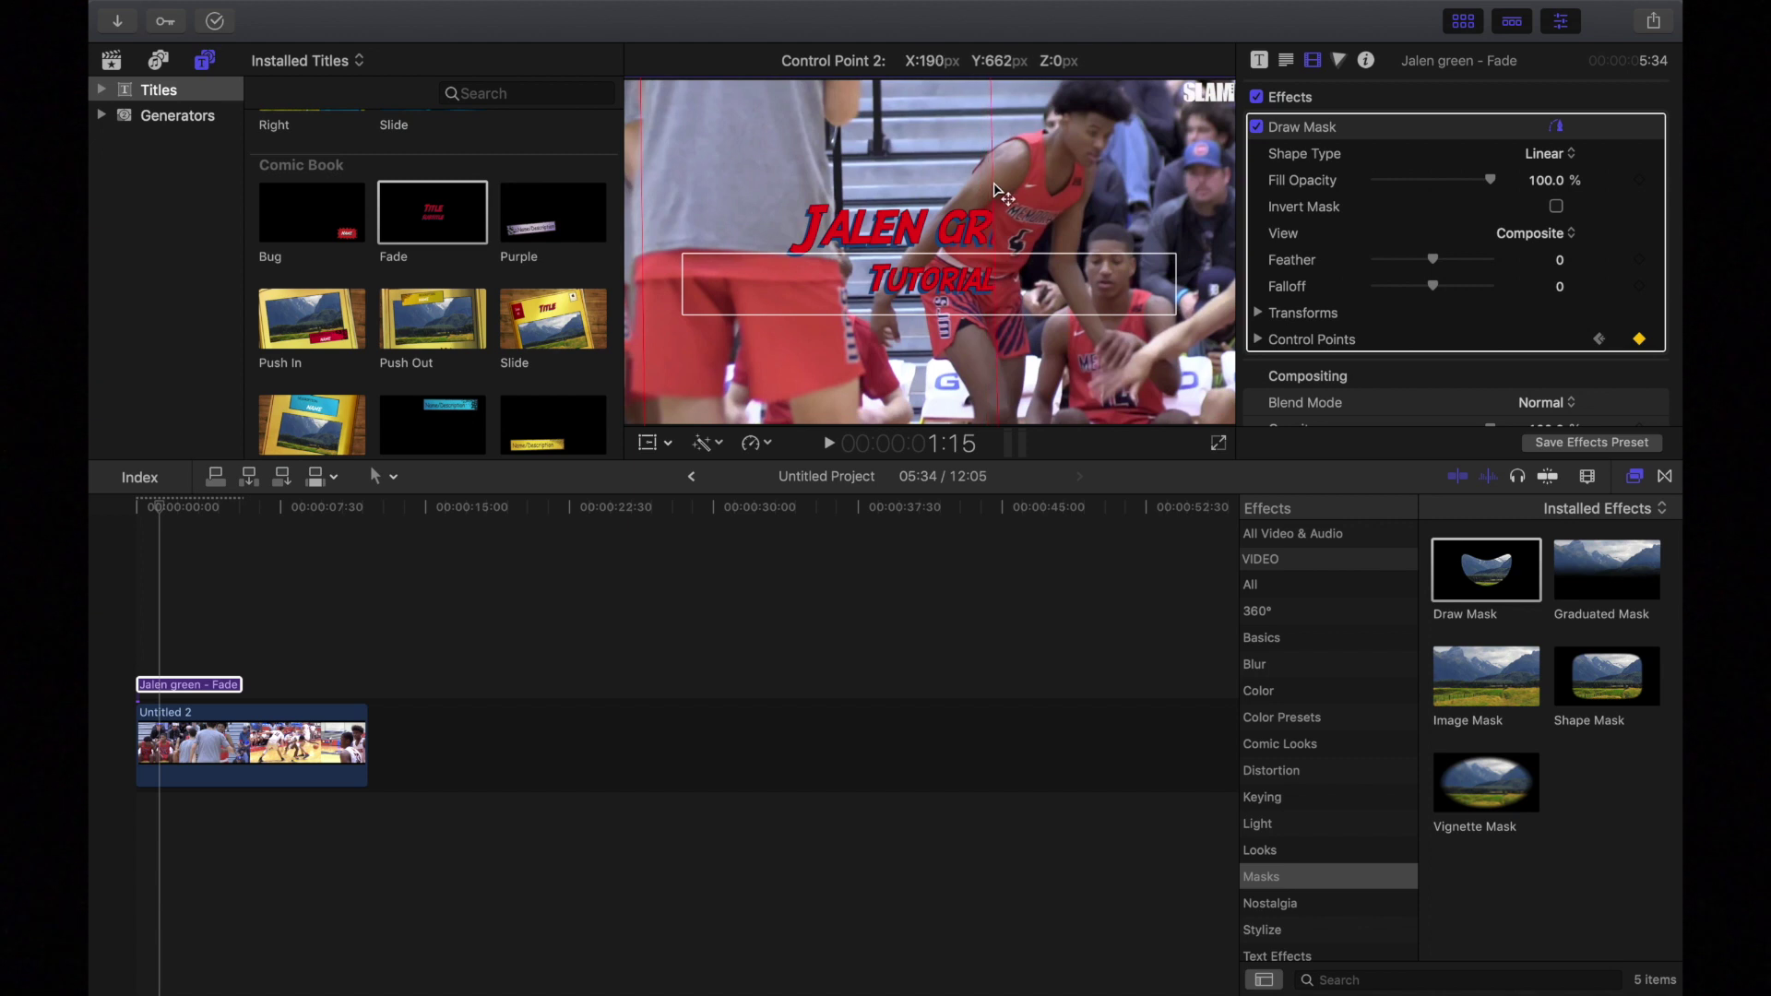
pyautogui.moveTo(984, 190); pyautogui.dragTo(1012, 195)
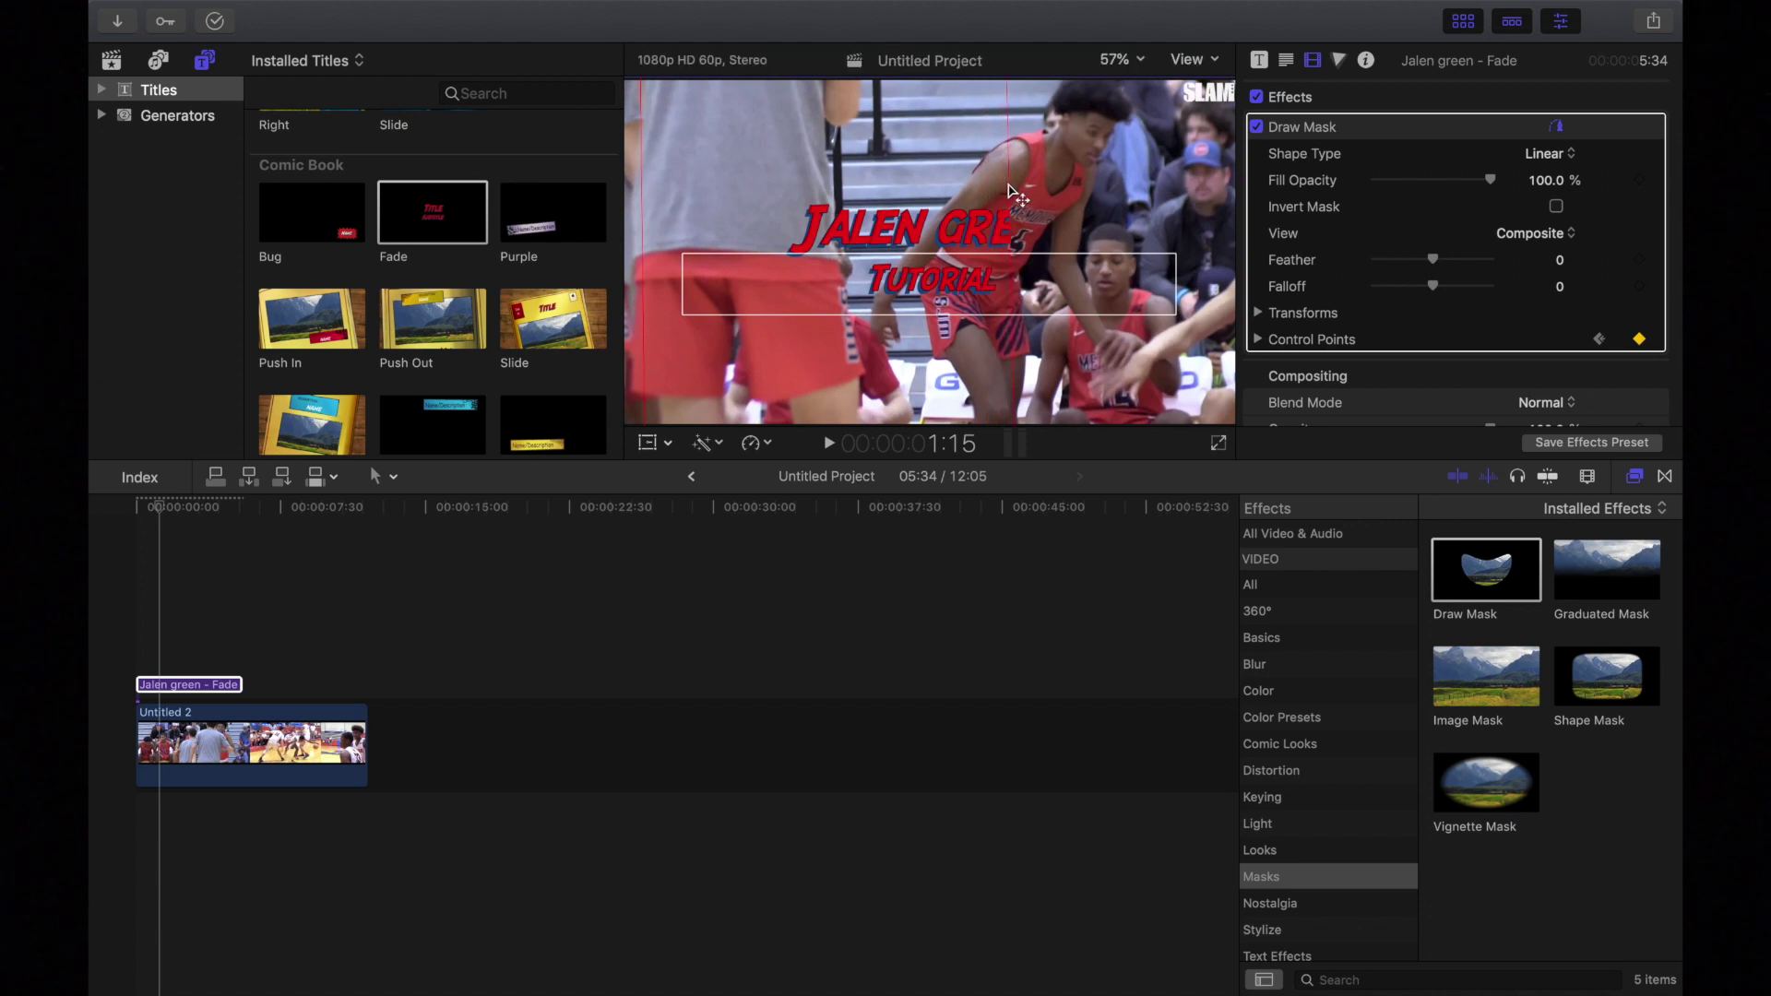
# At a later frame, drag the mask edge fully right so all of Jalen Green shows.
pyautogui.press('Right')
pyautogui.press('Right')
pyautogui.press('Right')
pyautogui.press('Right')
pyautogui.press('Right')
pyautogui.press('Right')
pyautogui.press('Right')
pyautogui.press('Right')
pyautogui.press('Right')
pyautogui.press('Right')
pyautogui.press('Right')
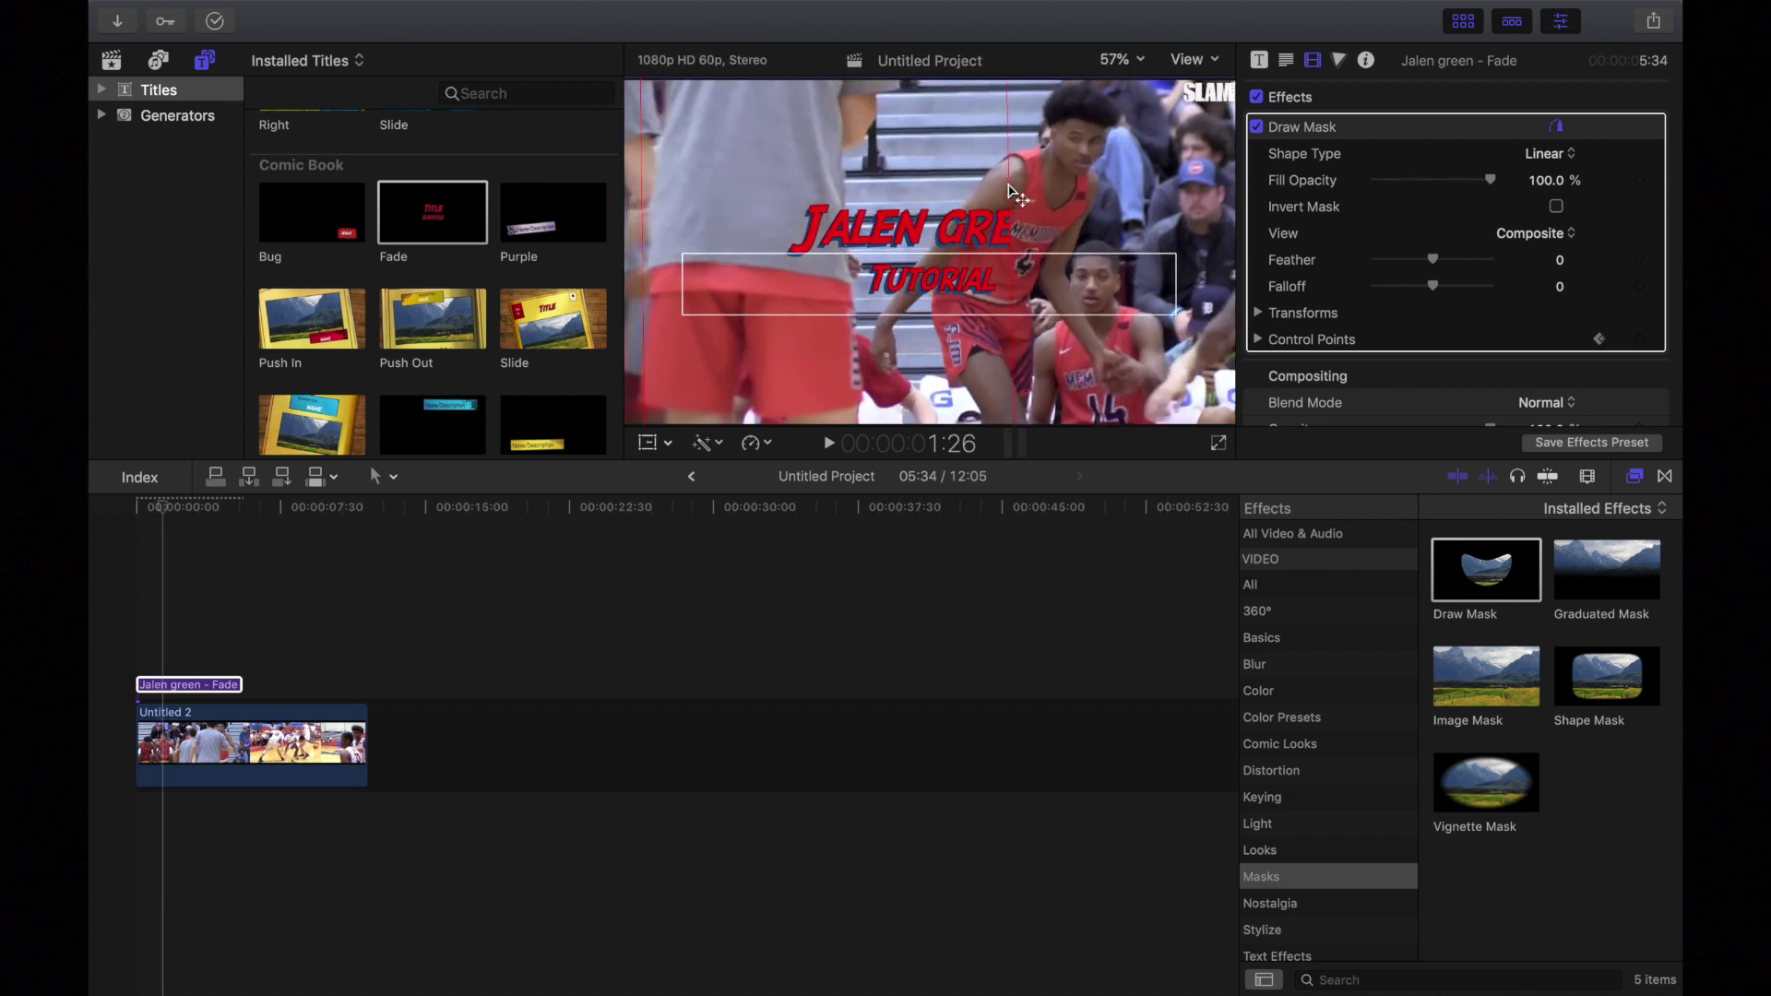
pyautogui.press('Right')
pyautogui.press('Right')
pyautogui.press('Right')
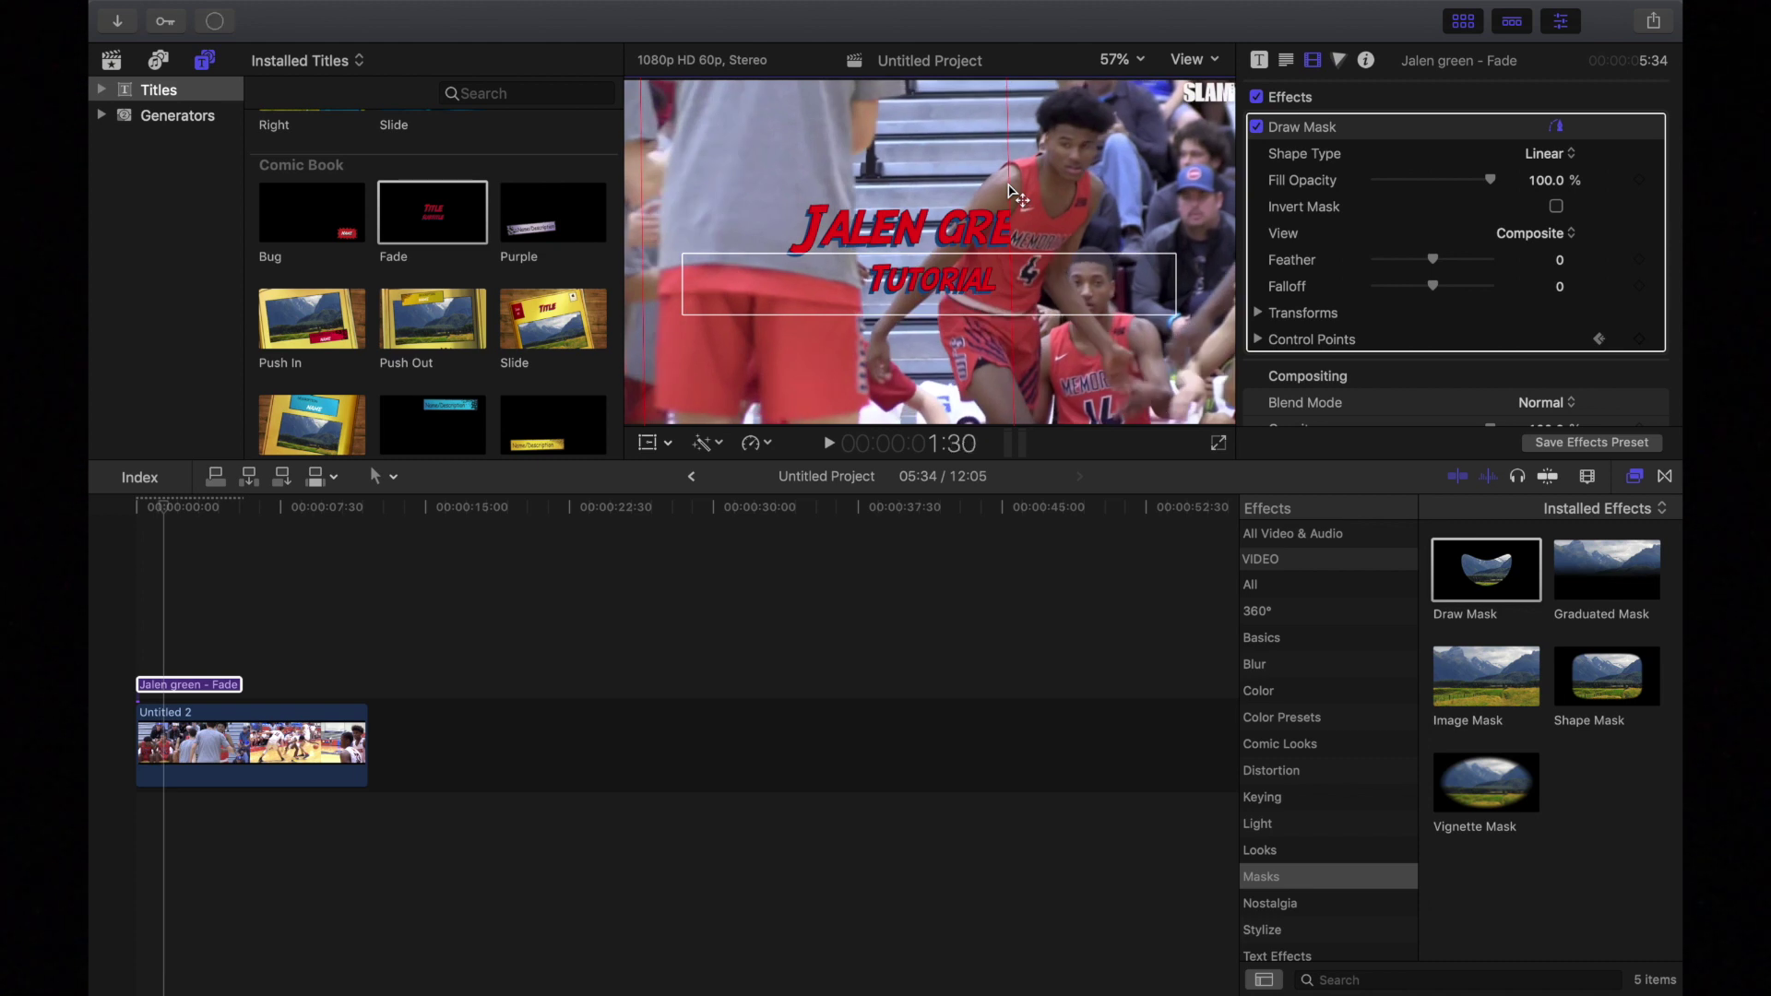
pyautogui.press('Right')
pyautogui.press('Right')
pyautogui.press('Right')
pyautogui.press('Right')
pyautogui.press('Right')
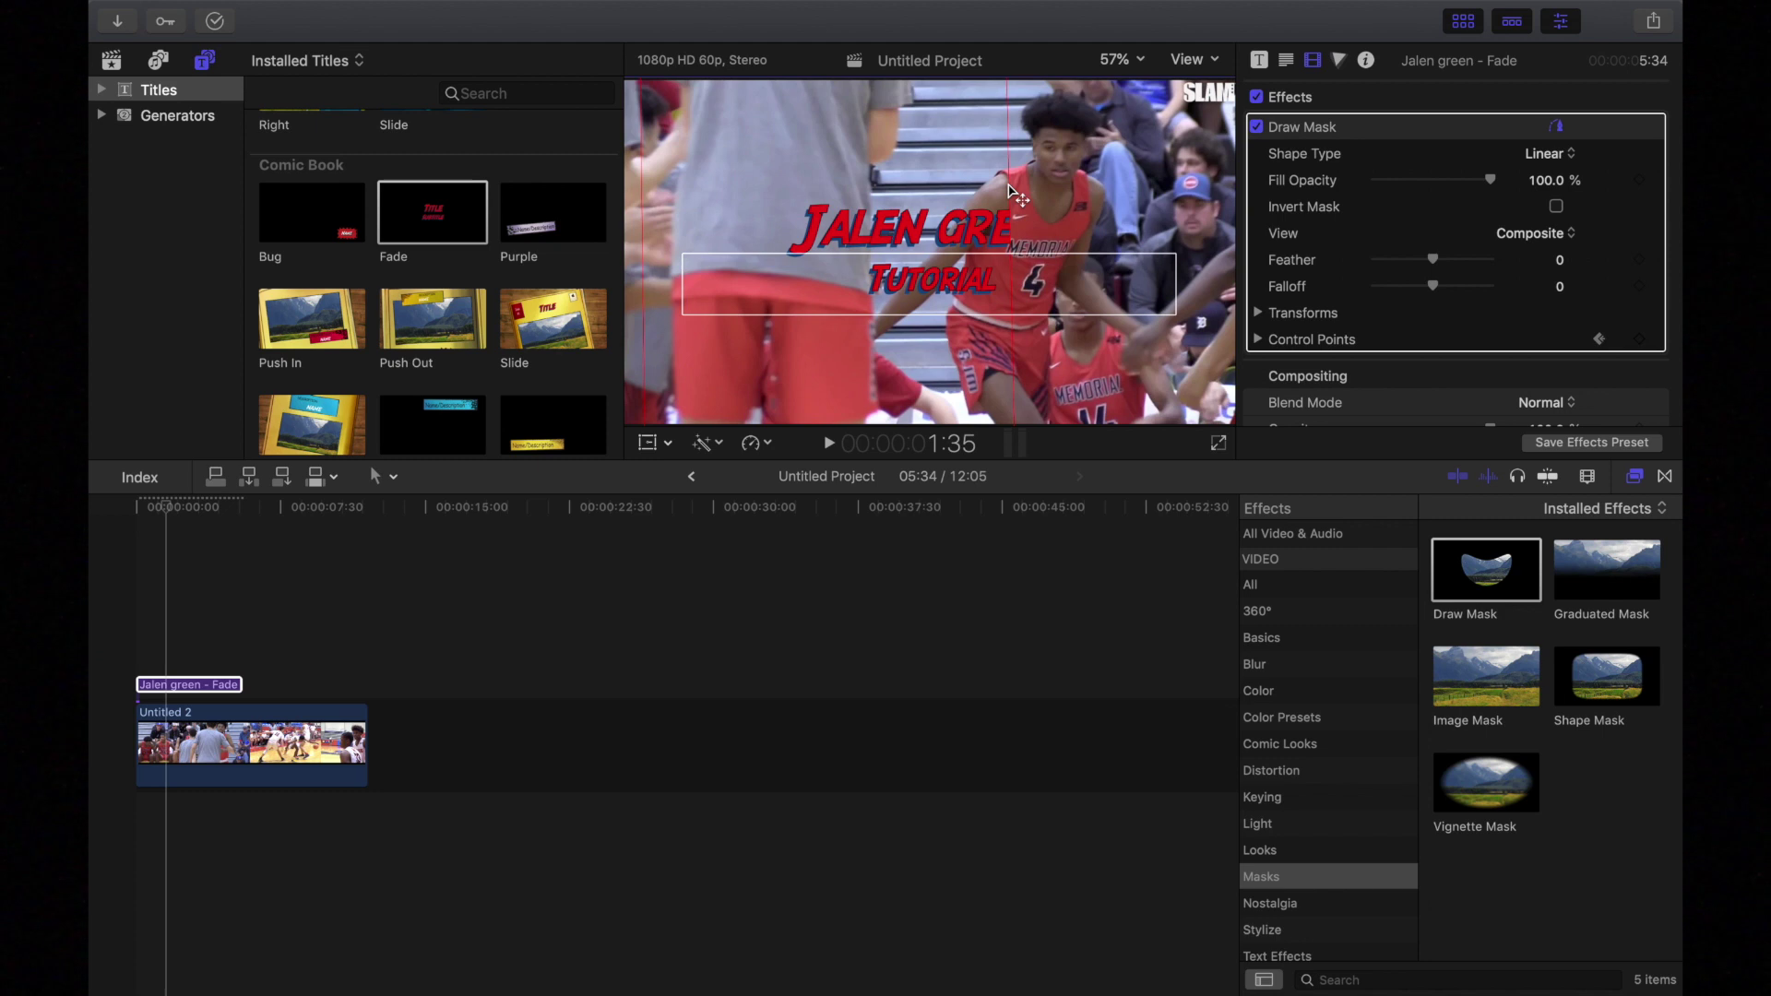
pyautogui.press('Right')
pyautogui.press('Right')
pyautogui.press('Right')
pyautogui.press('Right')
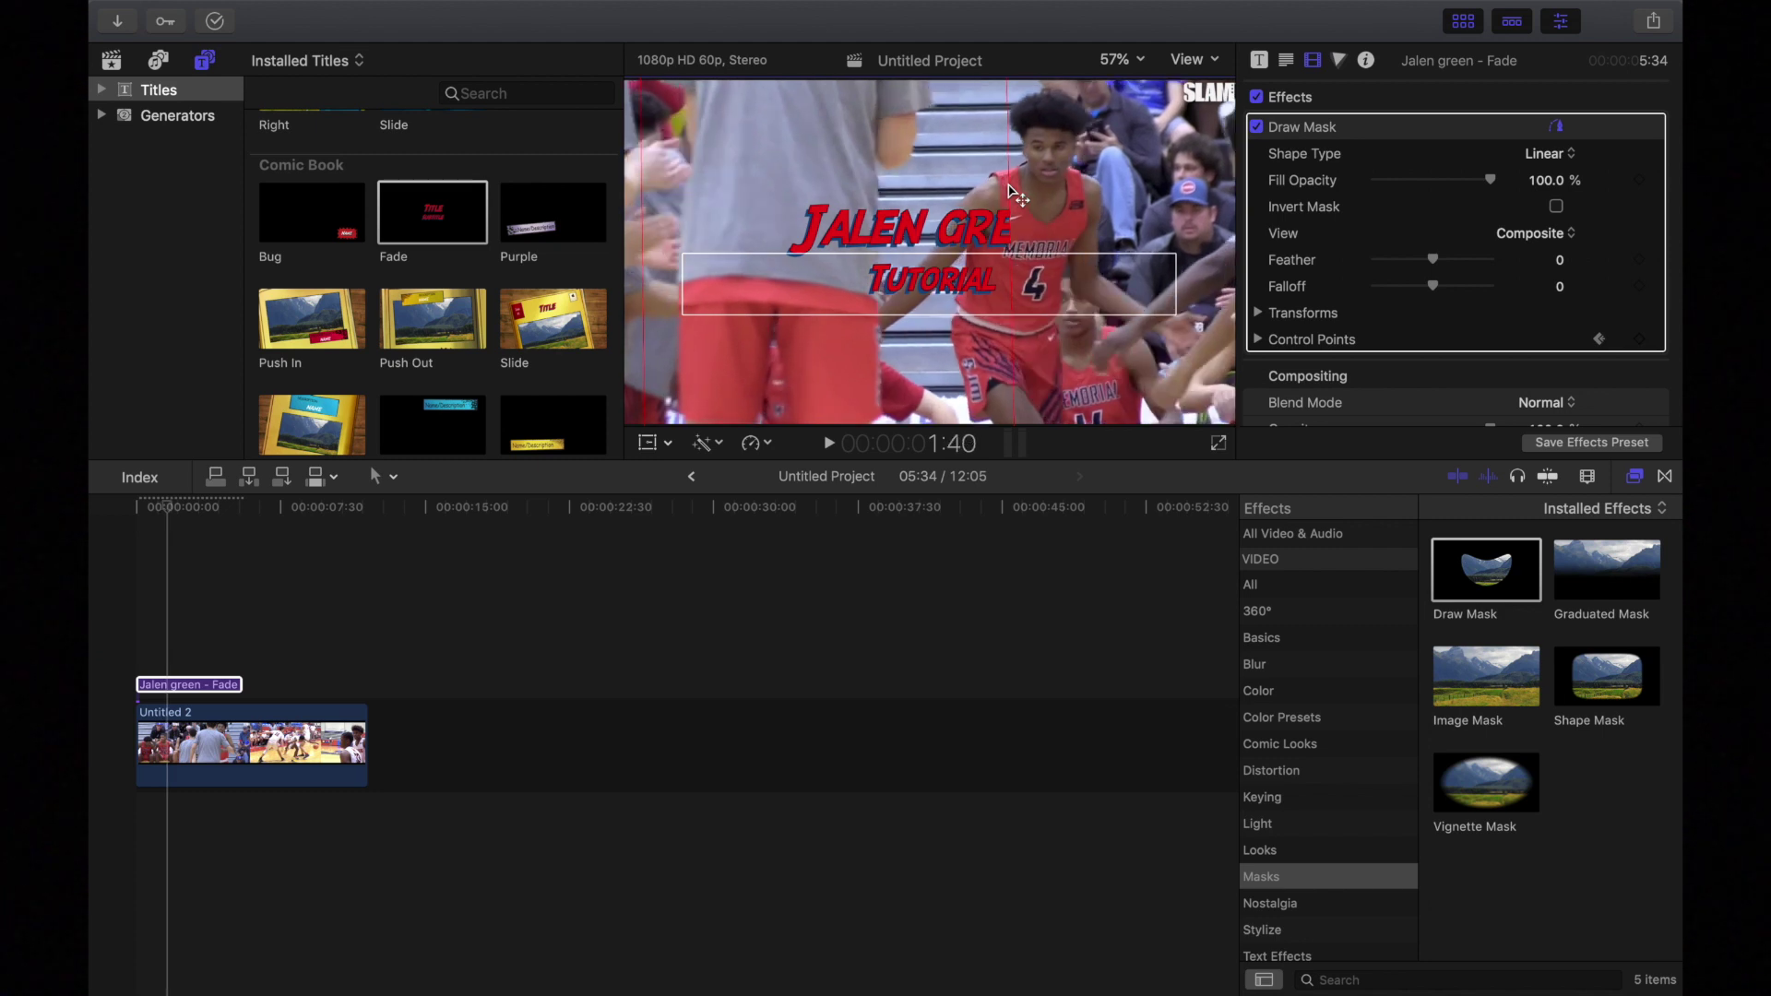
pyautogui.moveTo(1008, 185); pyautogui.dragTo(1124, 202)
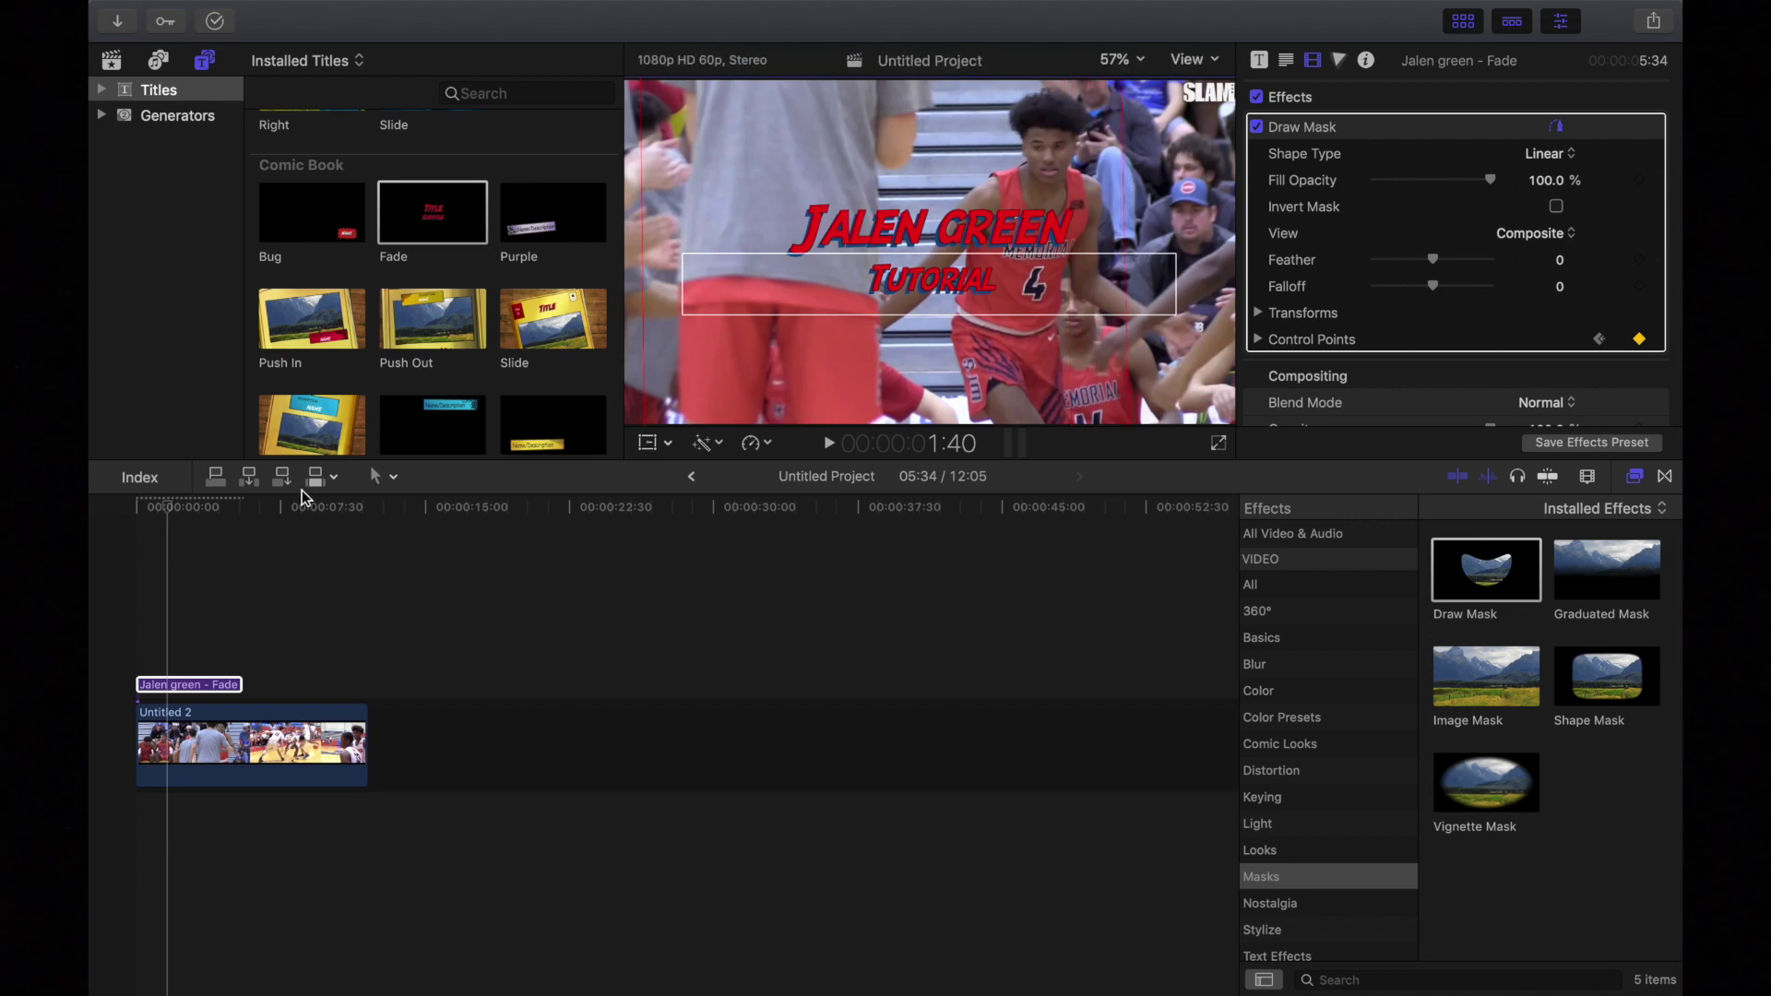
pyautogui.moveTo(175, 508); pyautogui.dragTo(125, 512)
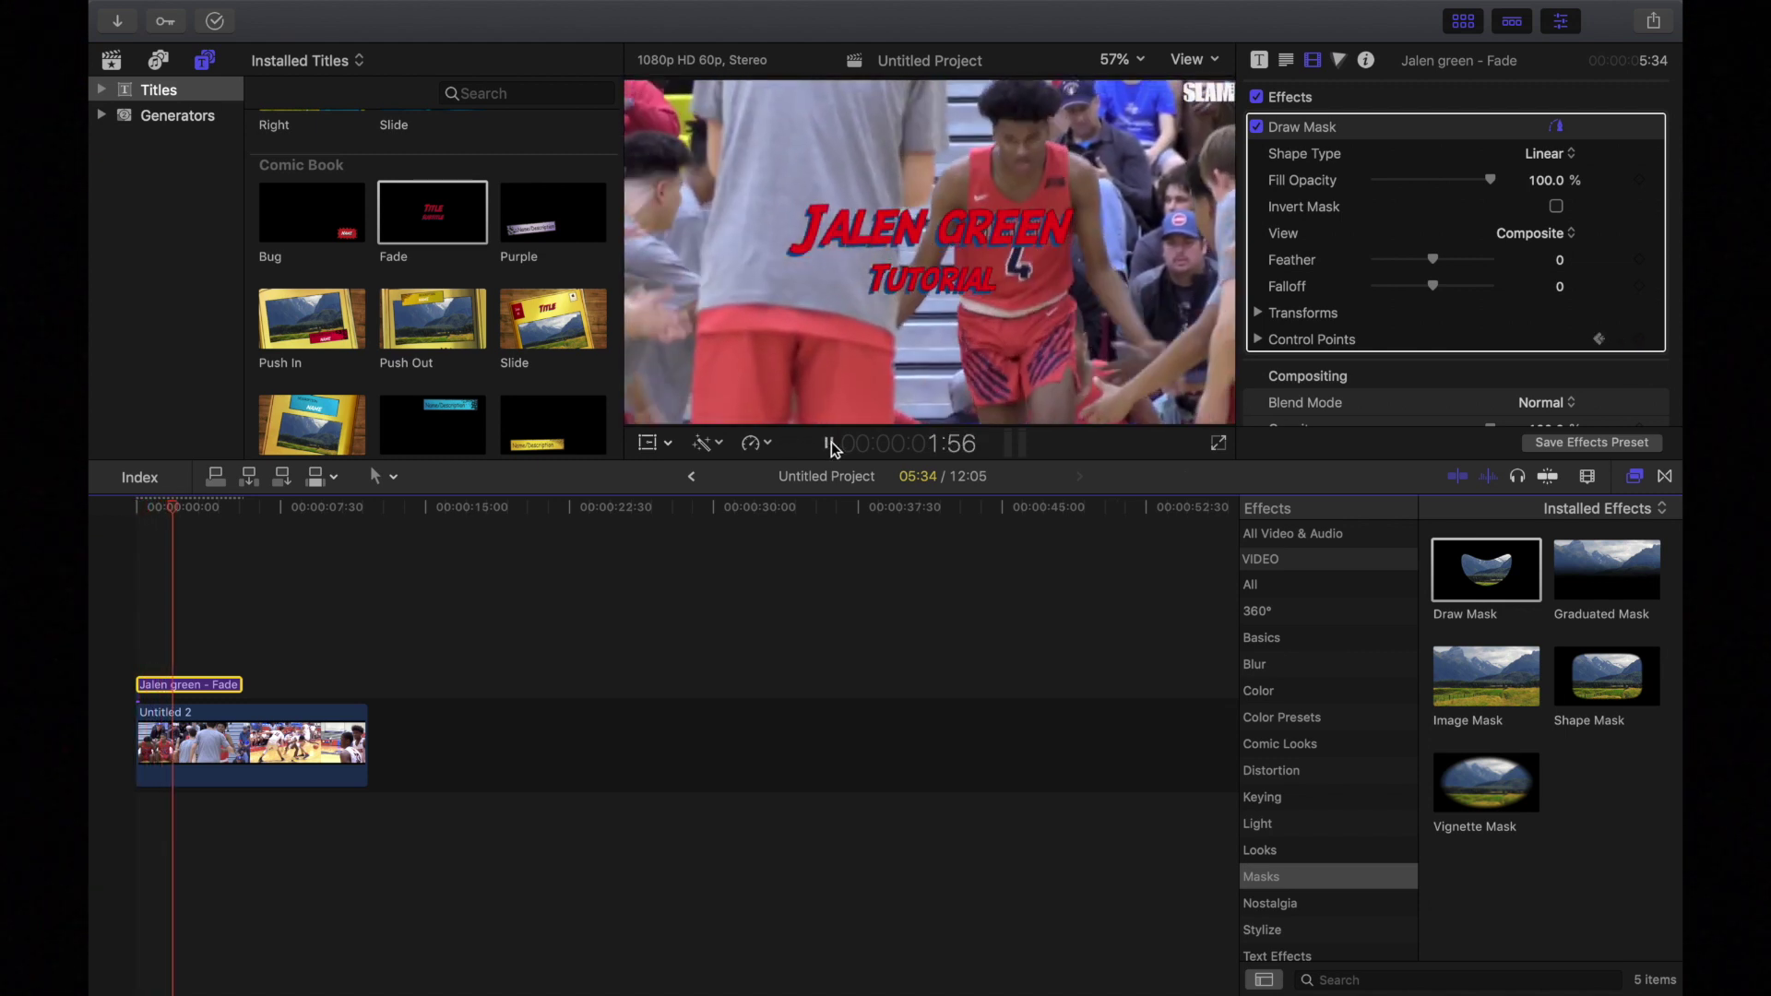
pyautogui.click(136, 512)
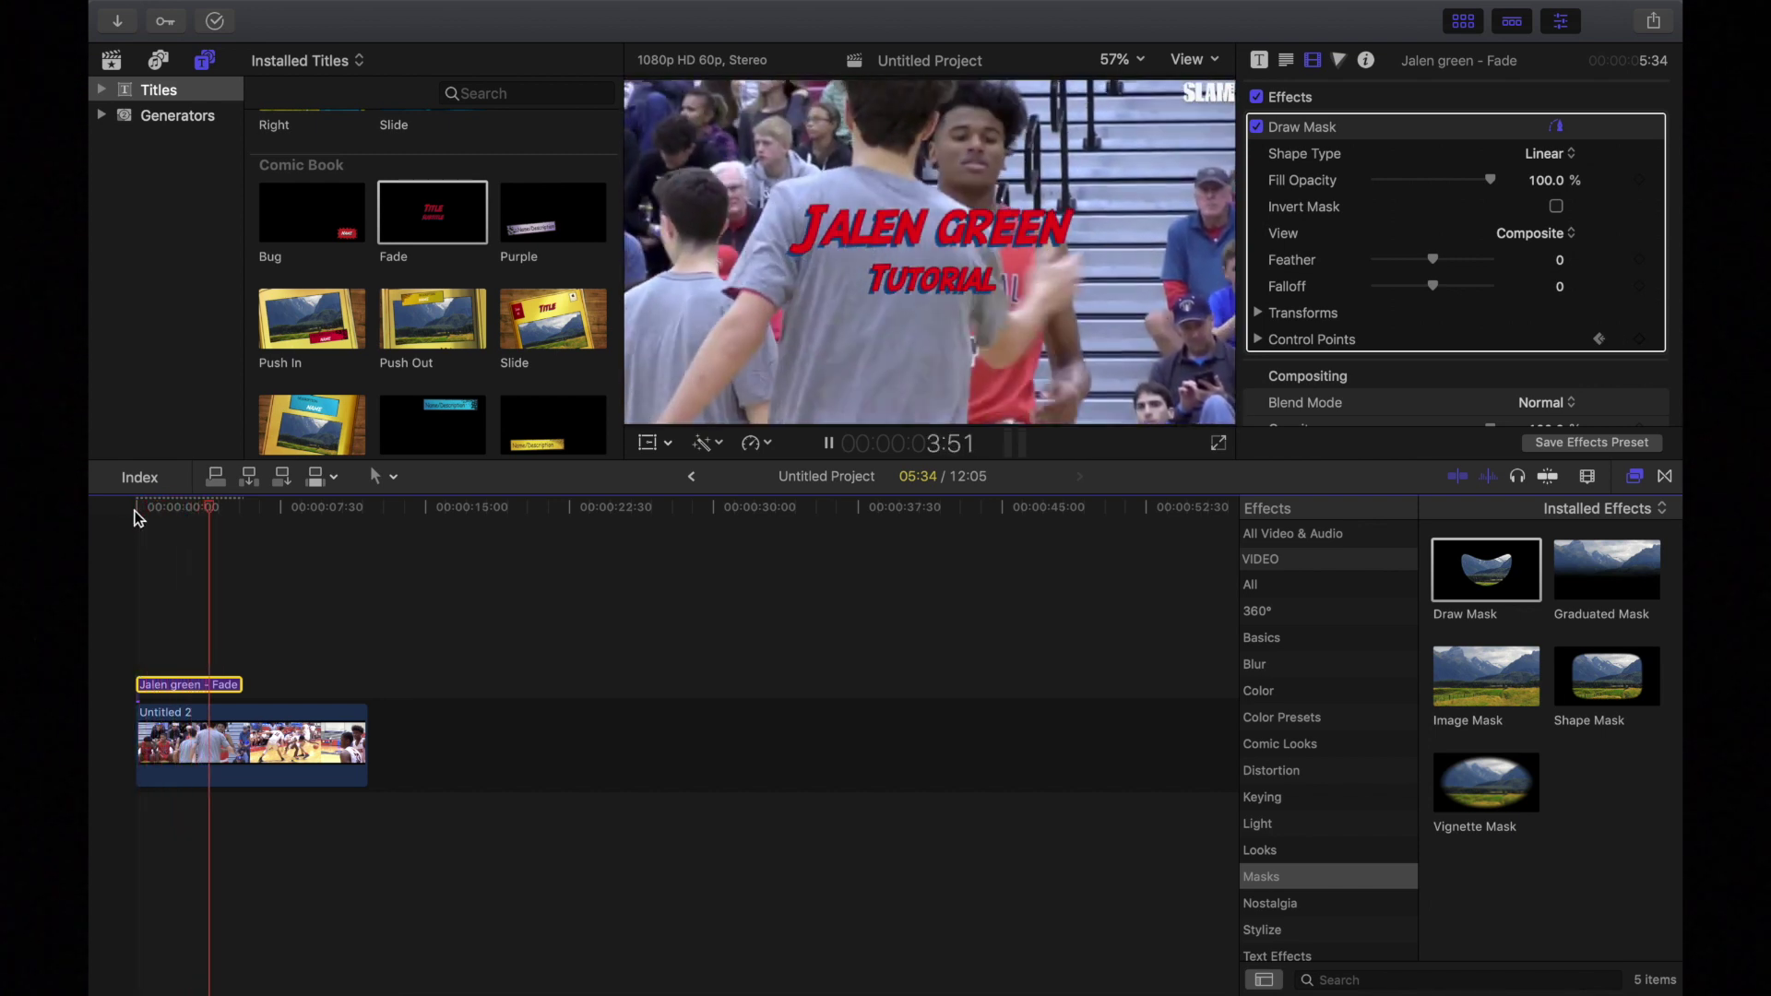
pyautogui.click(136, 512)
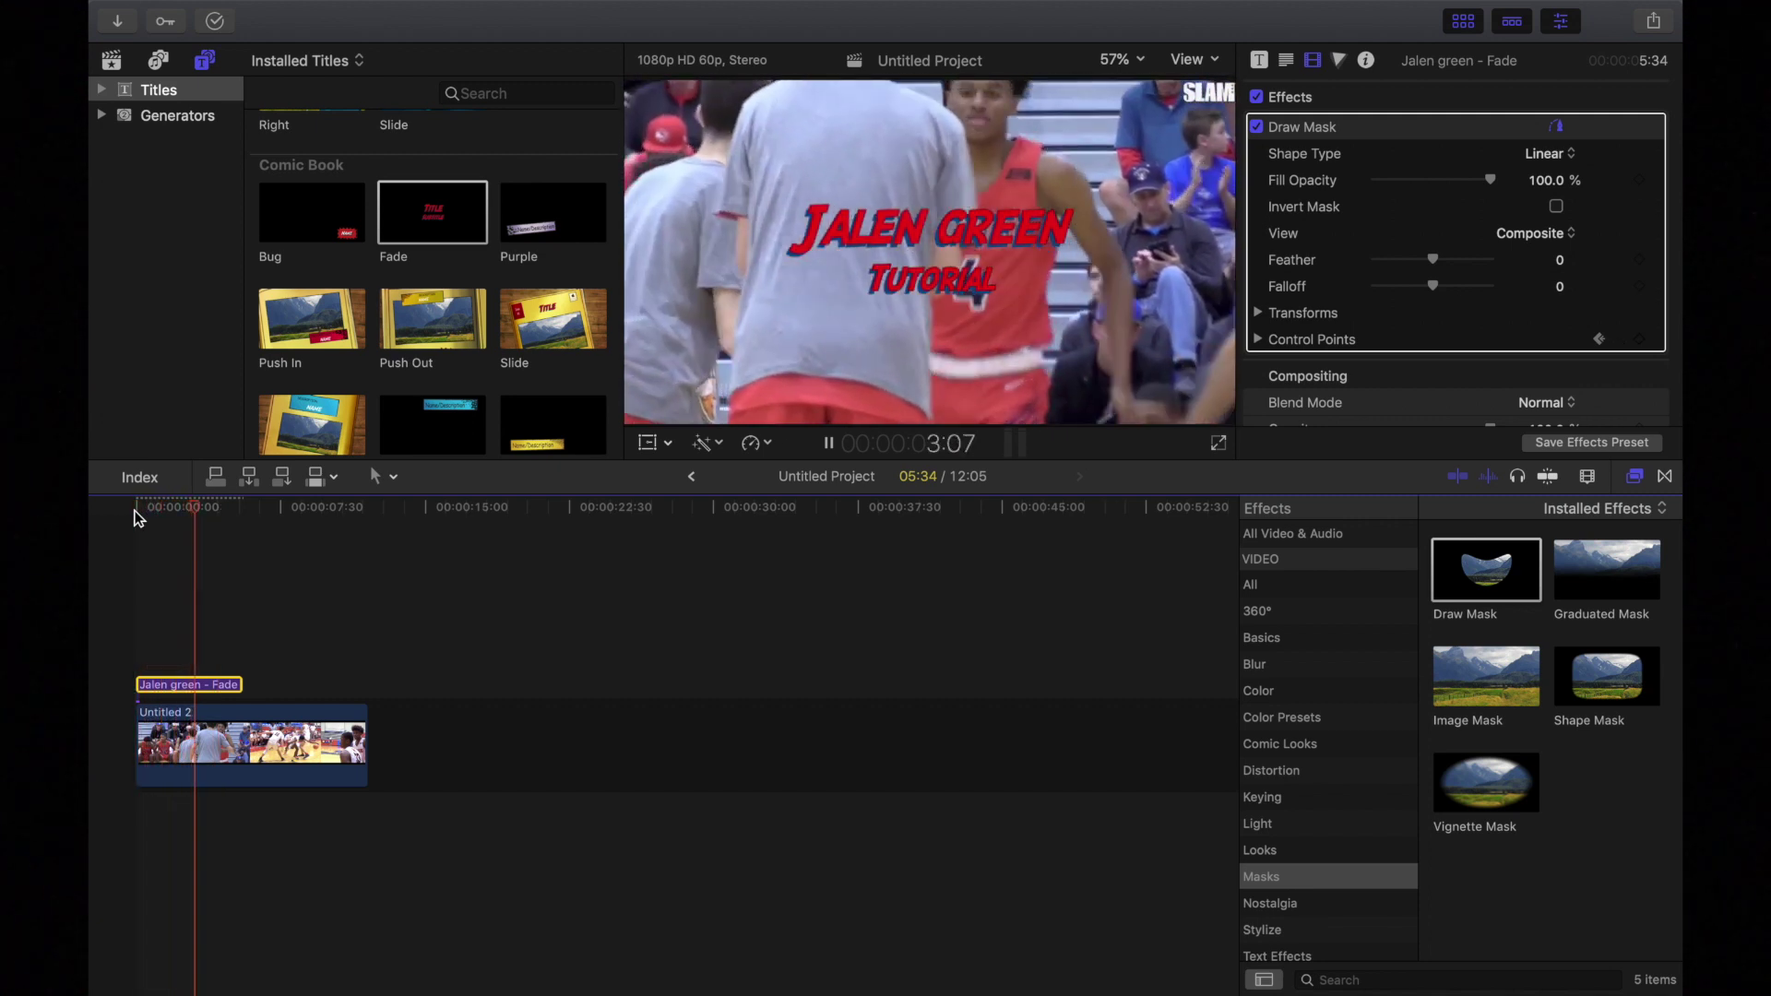
pyautogui.click(137, 512)
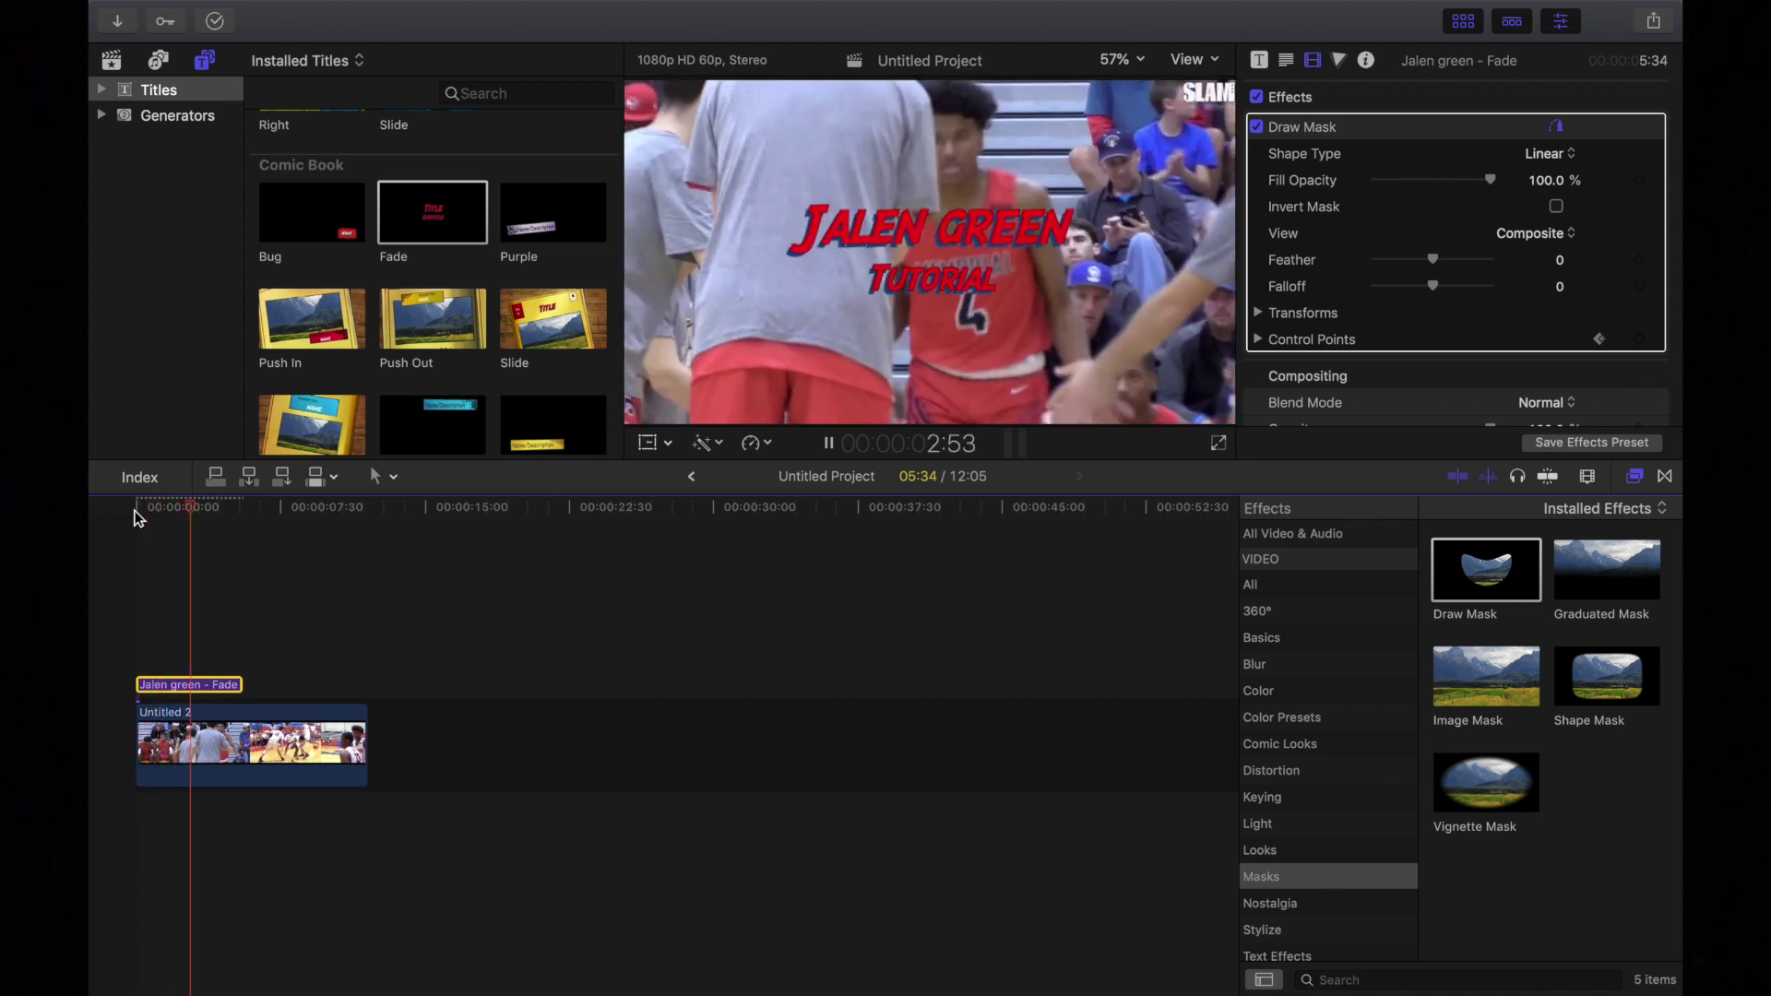
pyautogui.click(135, 512)
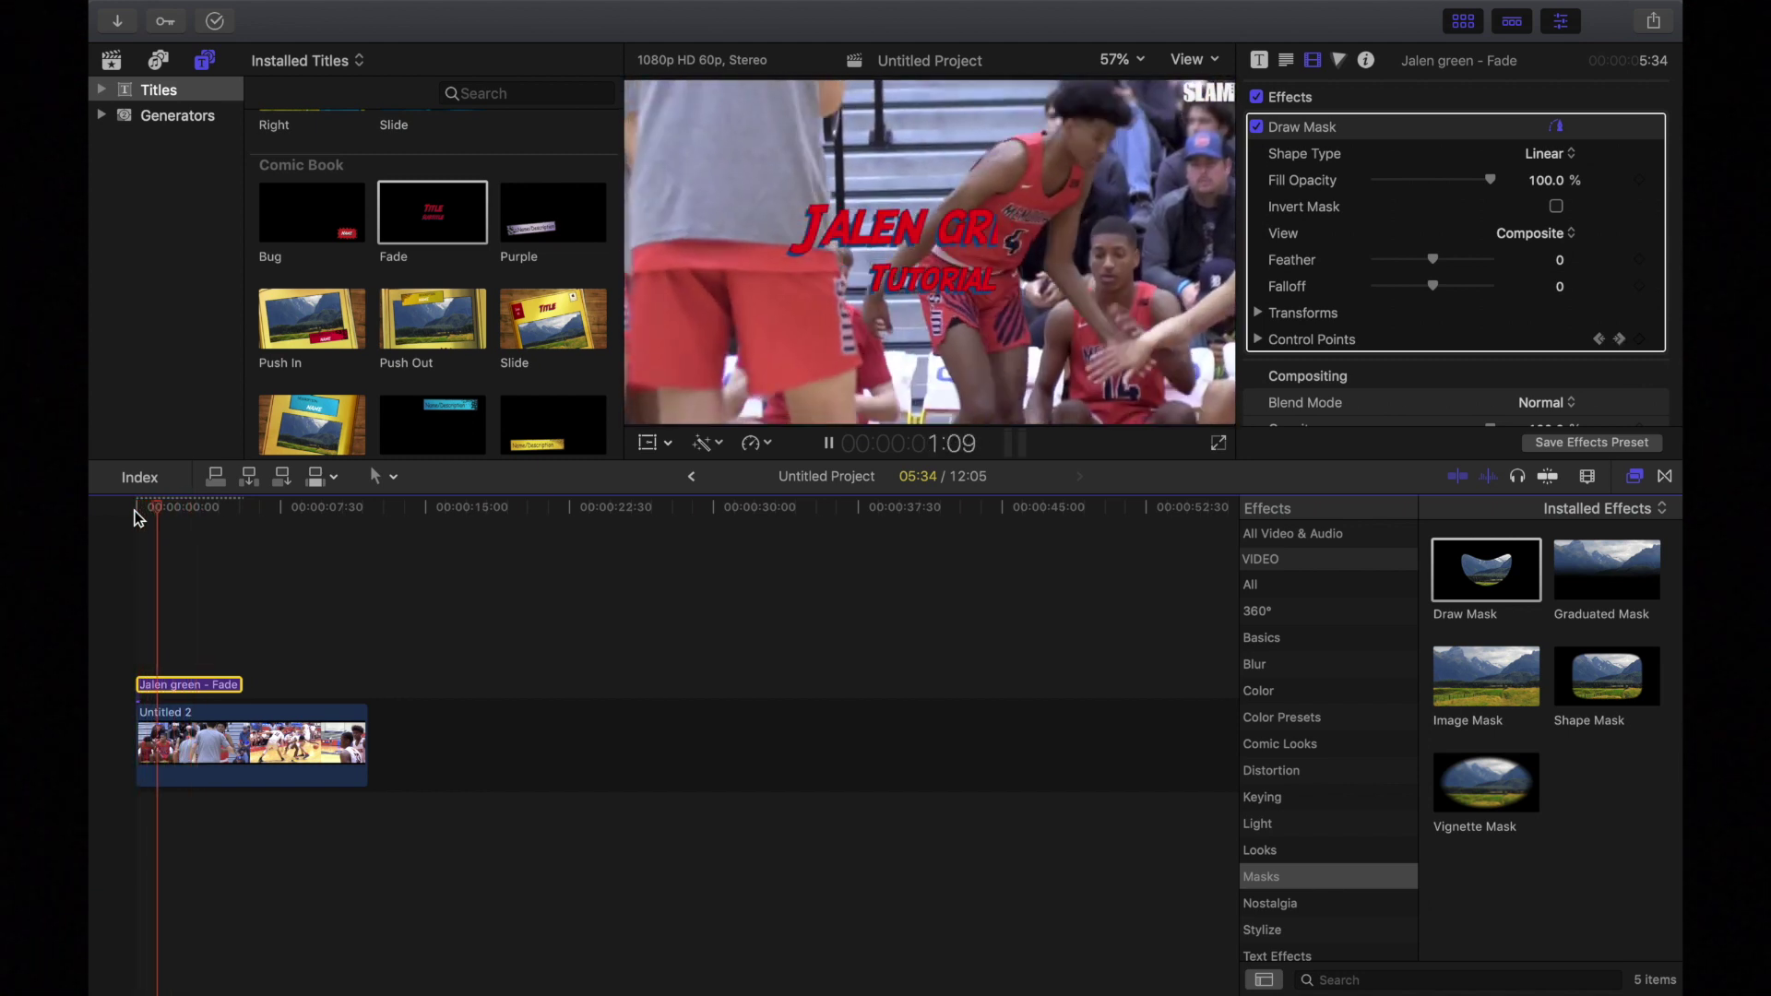